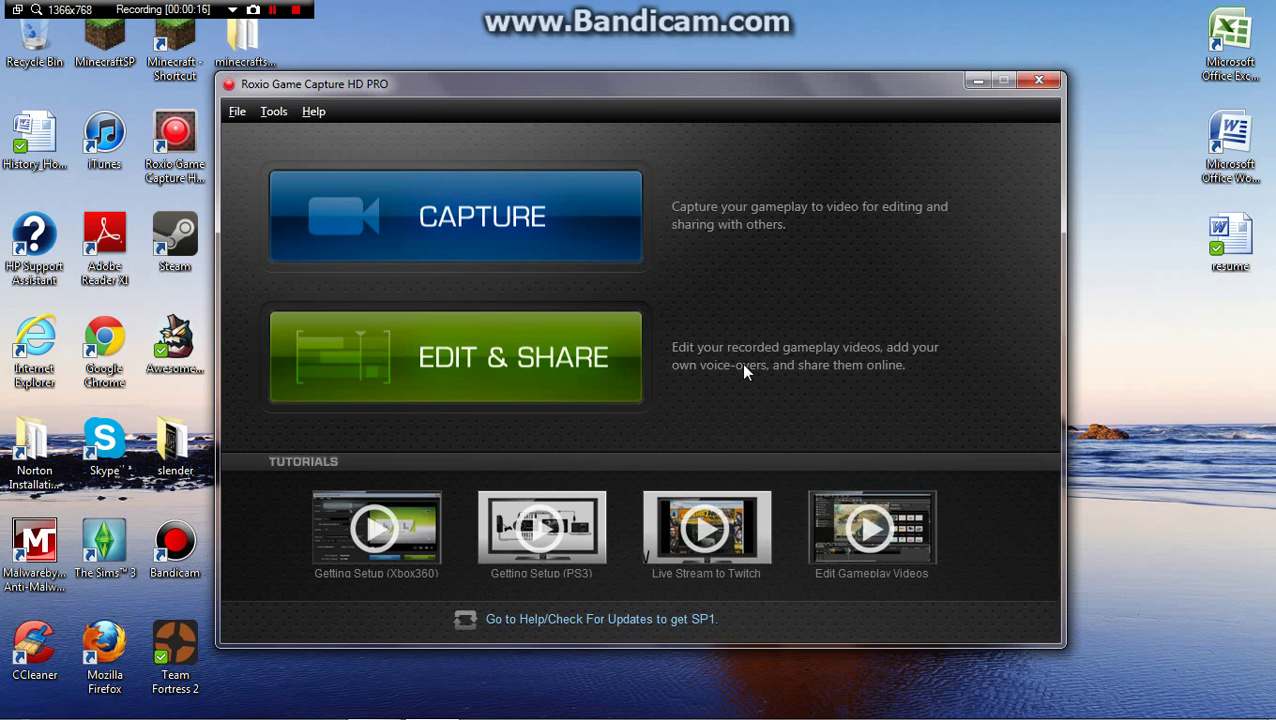
Step: Launch the VideoWave editor from the EDIT & SHARE button on the start screen
{"action": "left_click", "coordinate": [550, 357]}
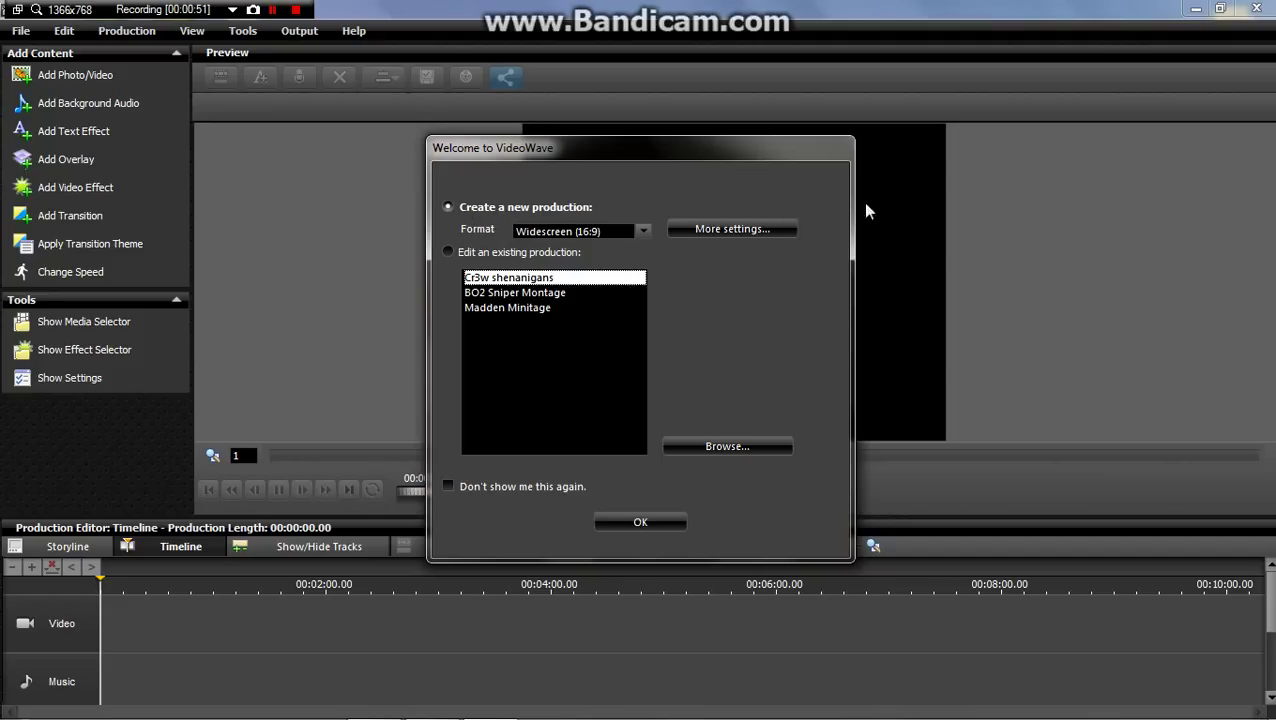
Step: Create a new production in the Widescreen (16:9) format from the Welcome dialog
{"action": "left_click", "coordinate": [645, 231]}
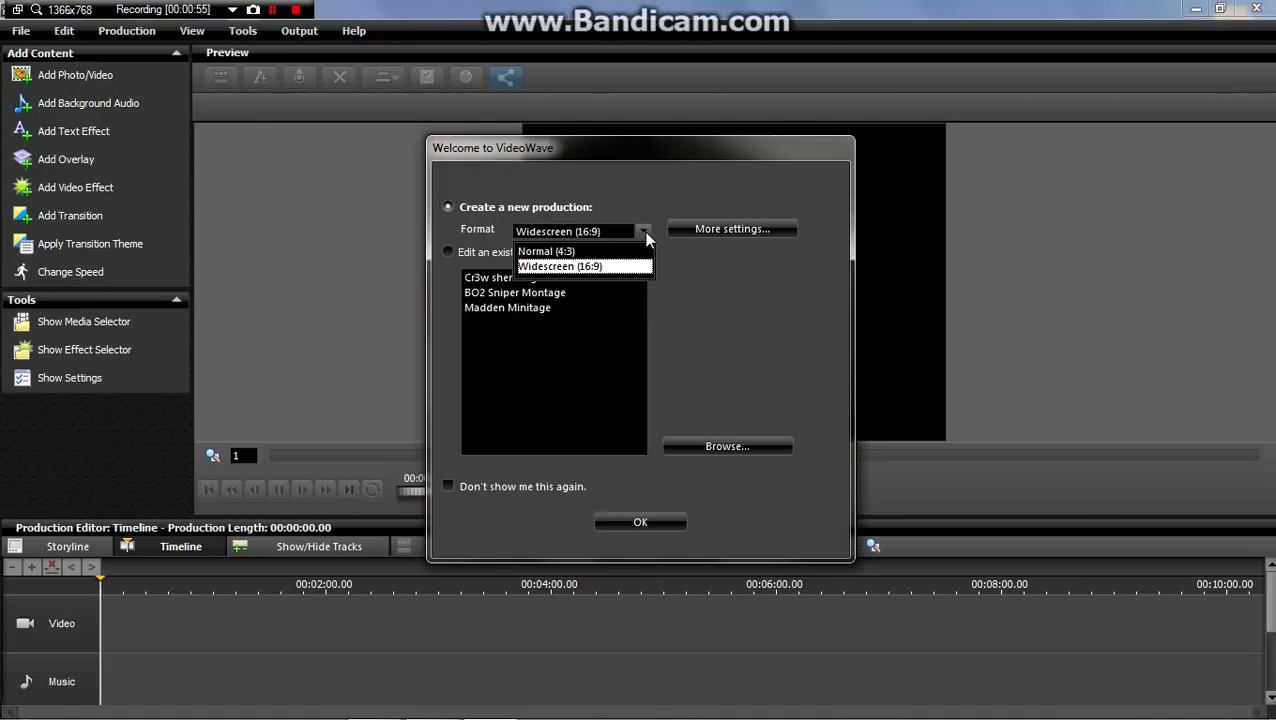
{"action": "left_click", "coordinate": [588, 267]}
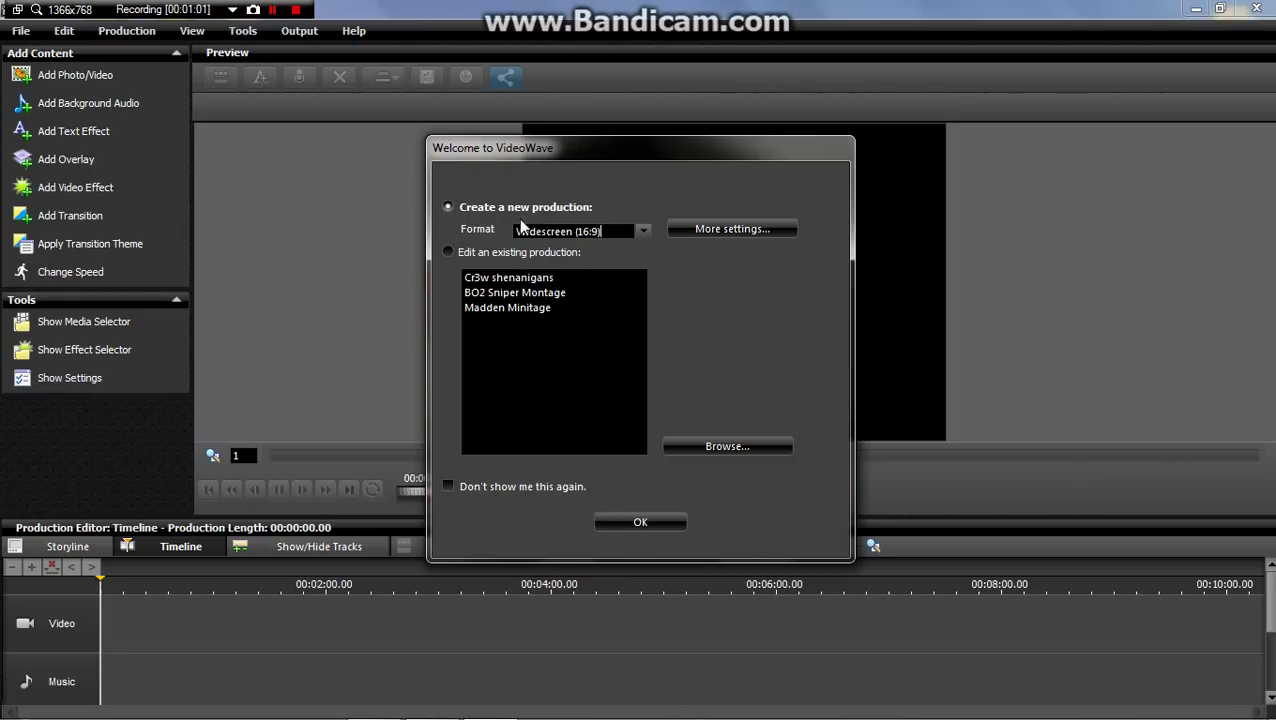
{"action": "left_click", "coordinate": [477, 258]}
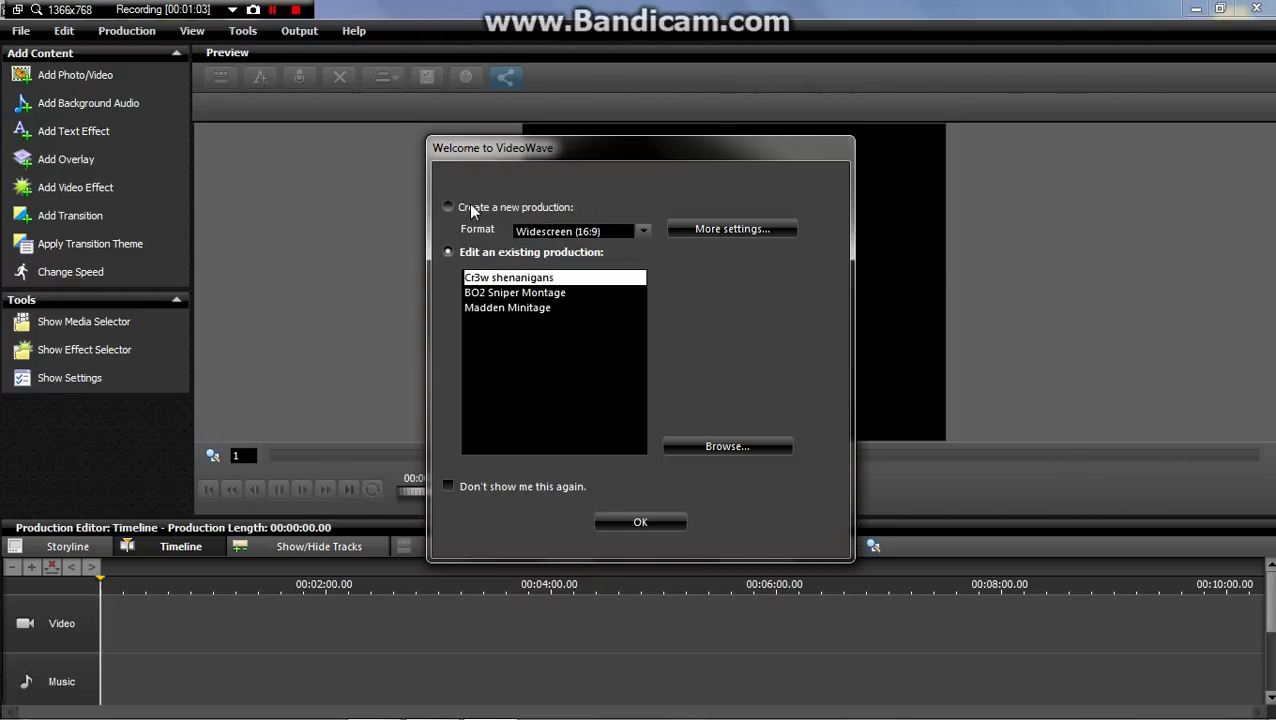
{"action": "left_click", "coordinate": [472, 208]}
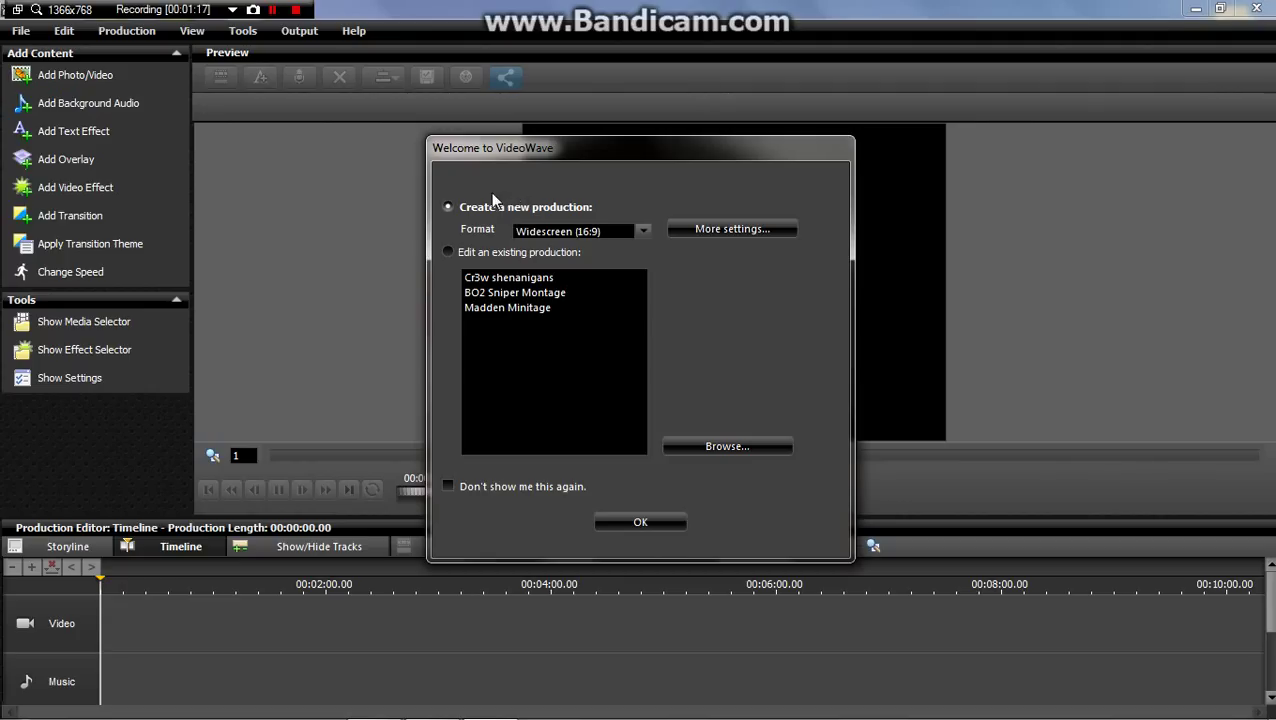
{"action": "left_click", "coordinate": [466, 256]}
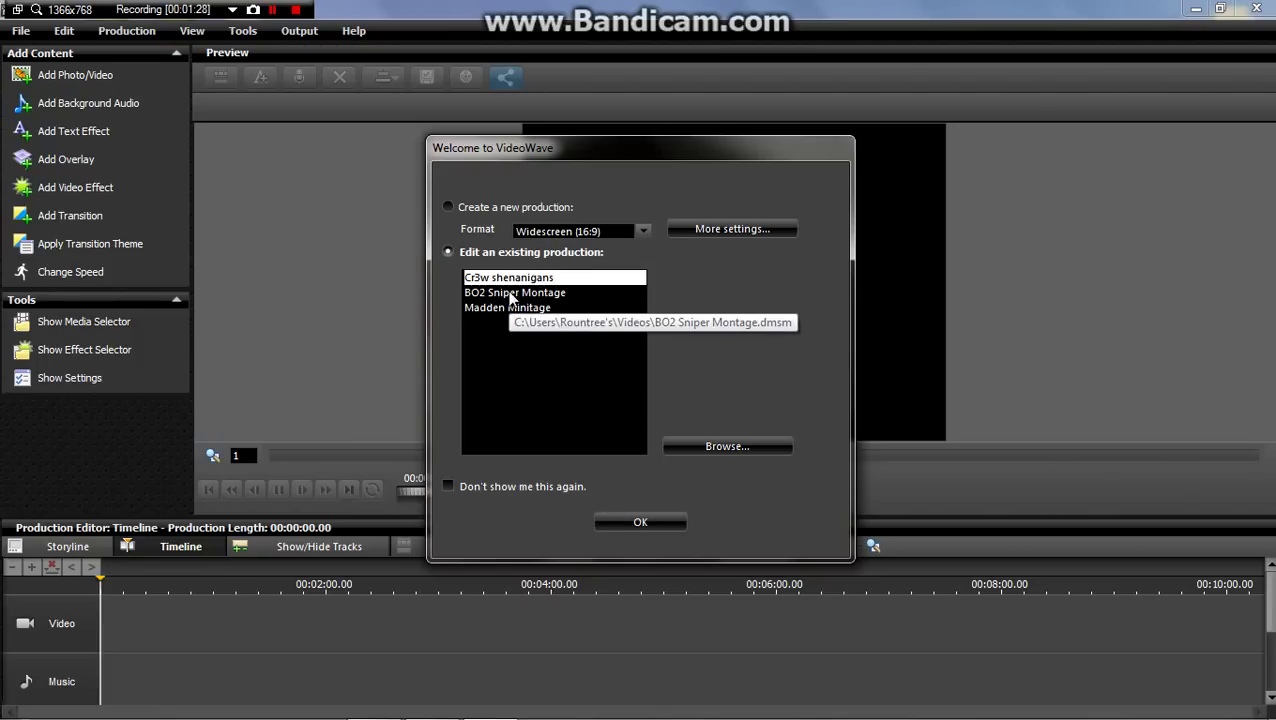
{"action": "left_click", "coordinate": [510, 208]}
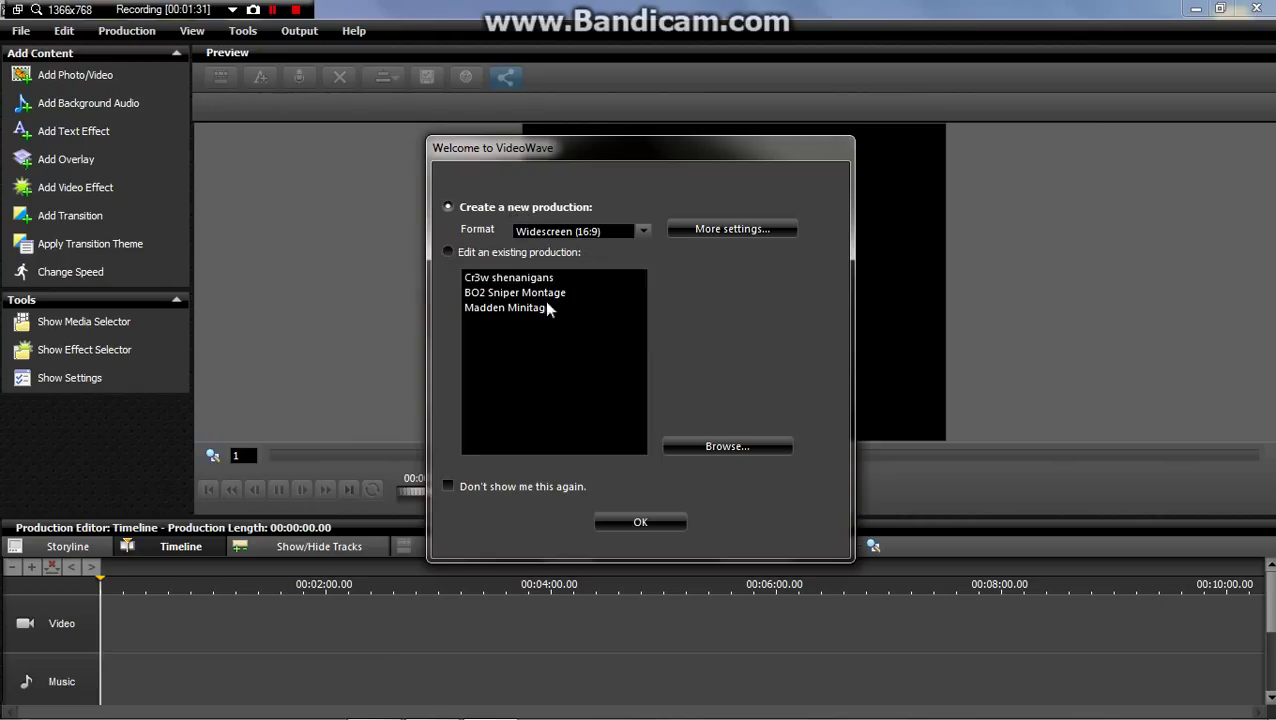
{"action": "left_click", "coordinate": [660, 529]}
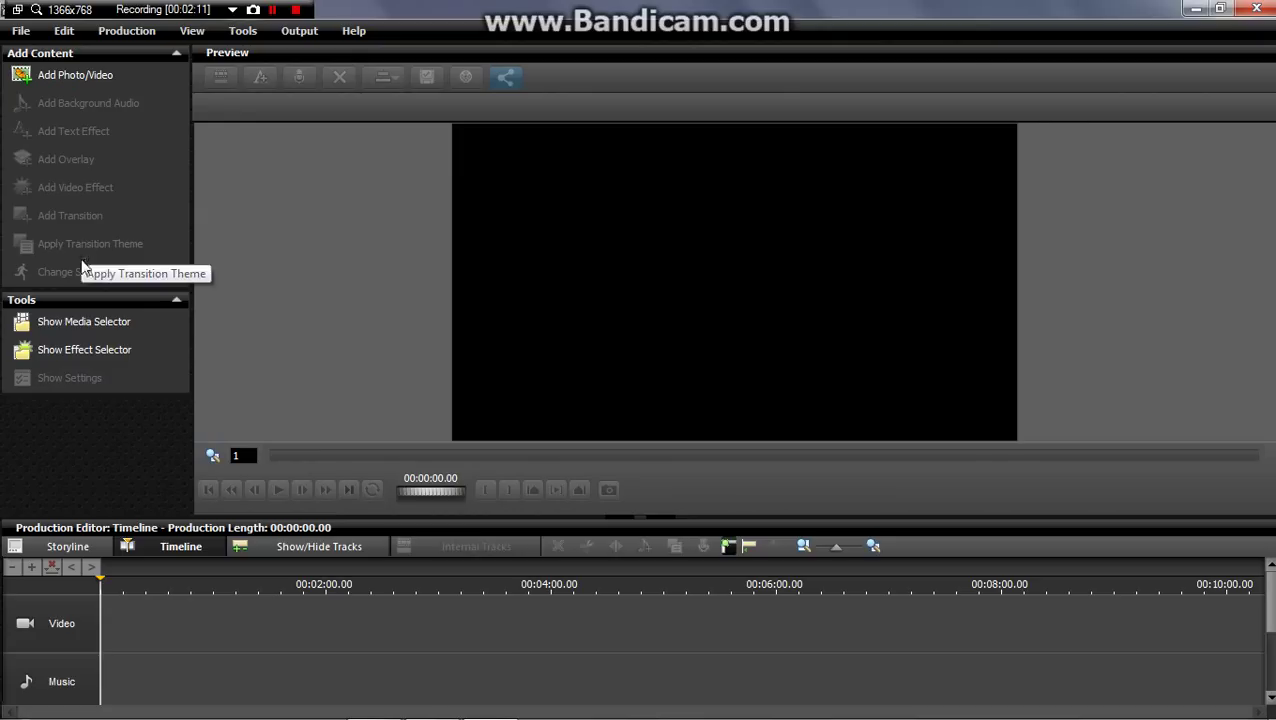
{"action": "left_click", "coordinate": [87, 80]}
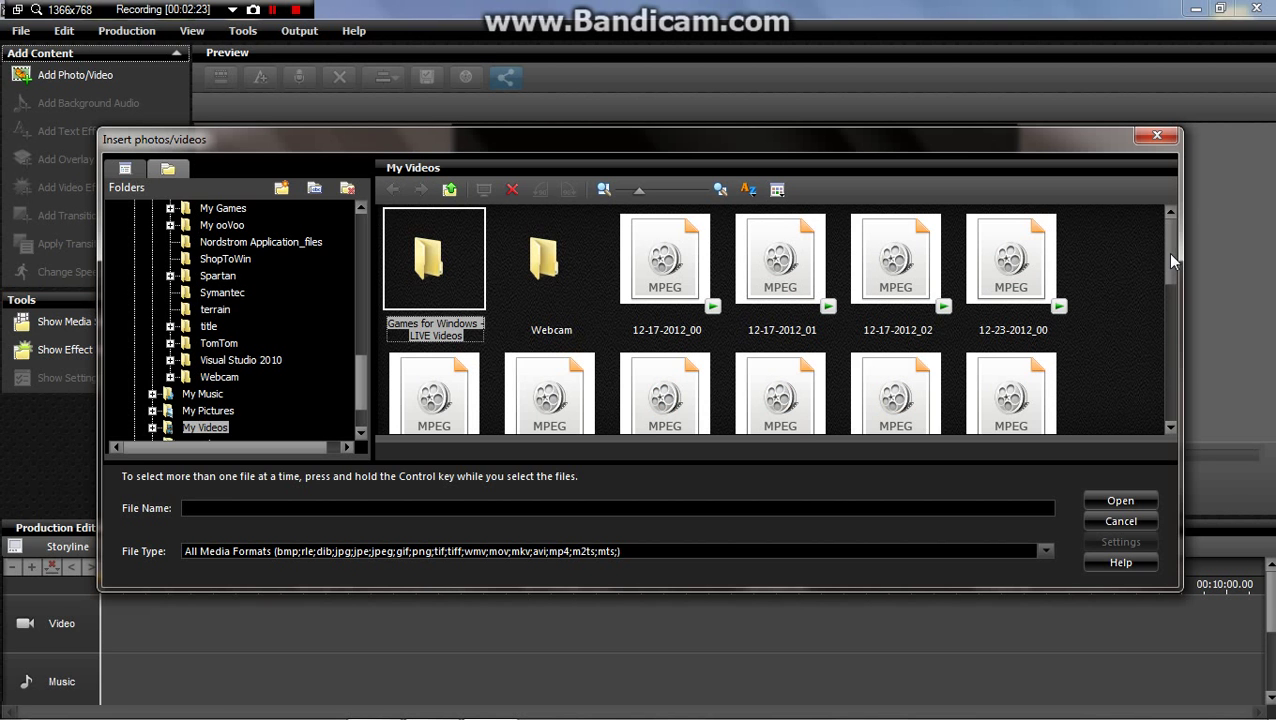
Step: Pick the madden cr3w_03 recording from My Videos and insert it
{"action": "left_click_drag", "start_coordinate": [1171, 255], "coordinate": [1172, 358]}
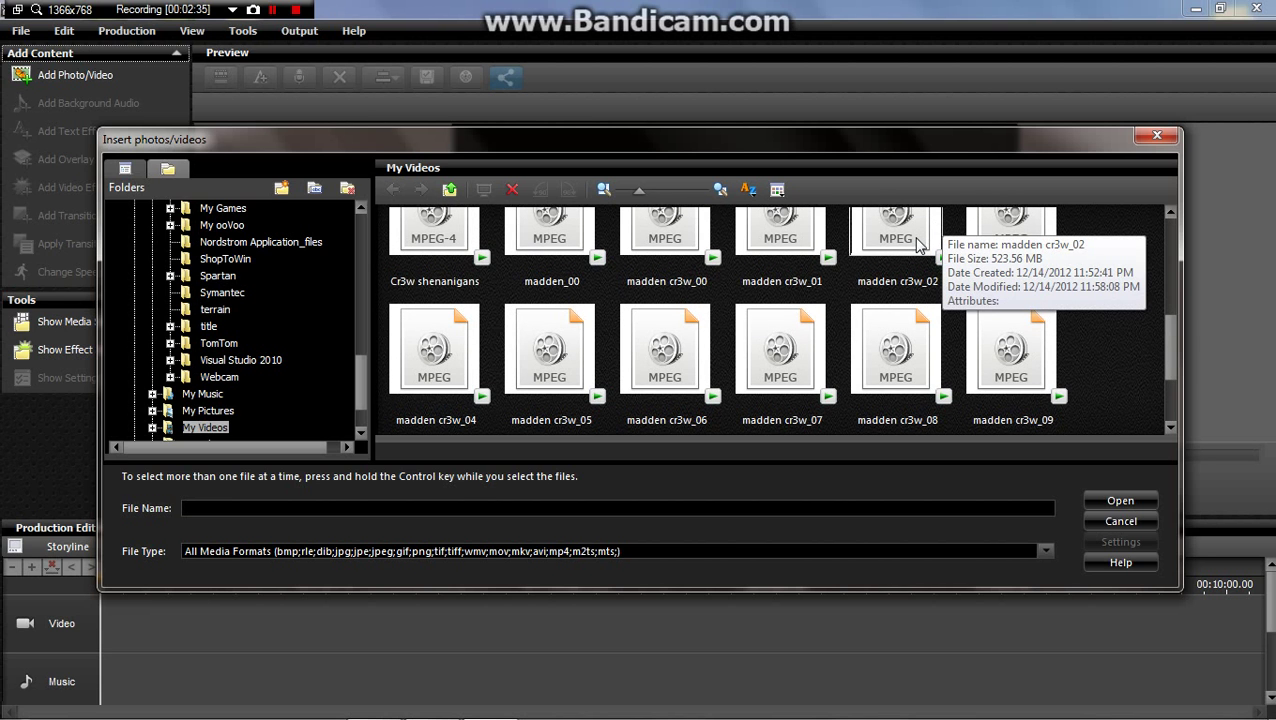
{"action": "left_click", "coordinate": [1018, 216]}
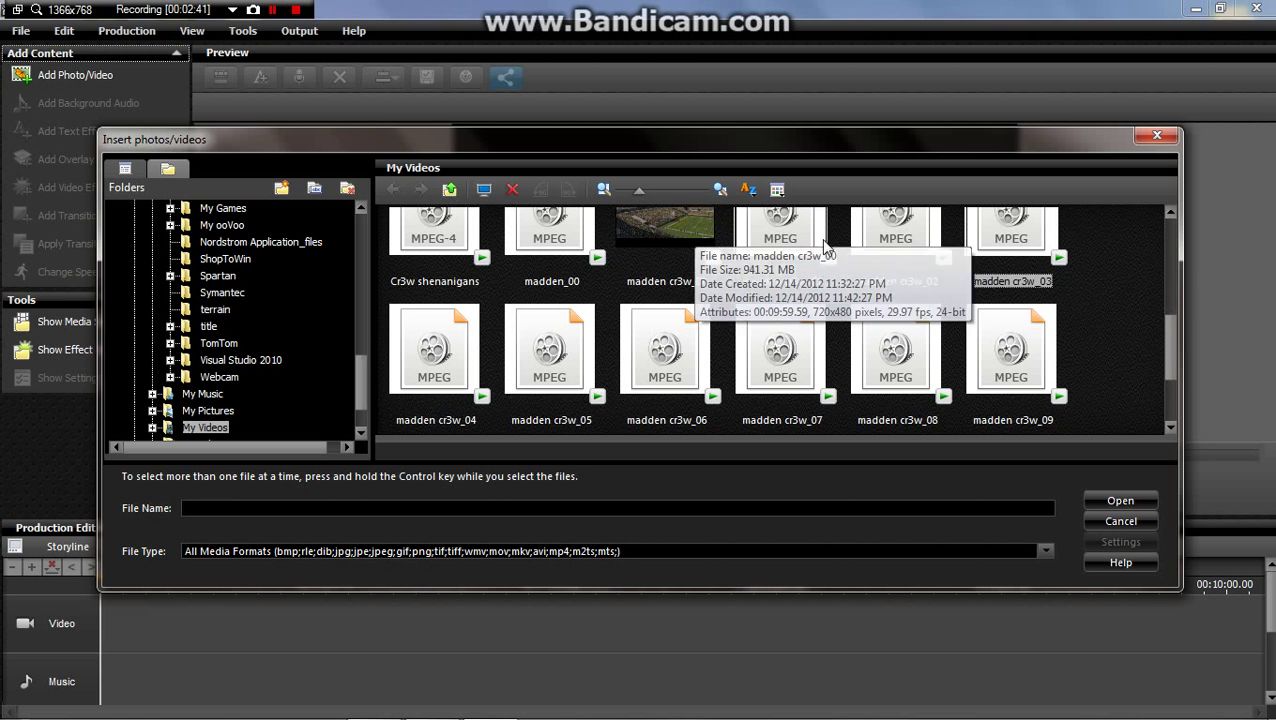
{"action": "left_click_drag", "start_coordinate": [1168, 360], "coordinate": [1167, 352]}
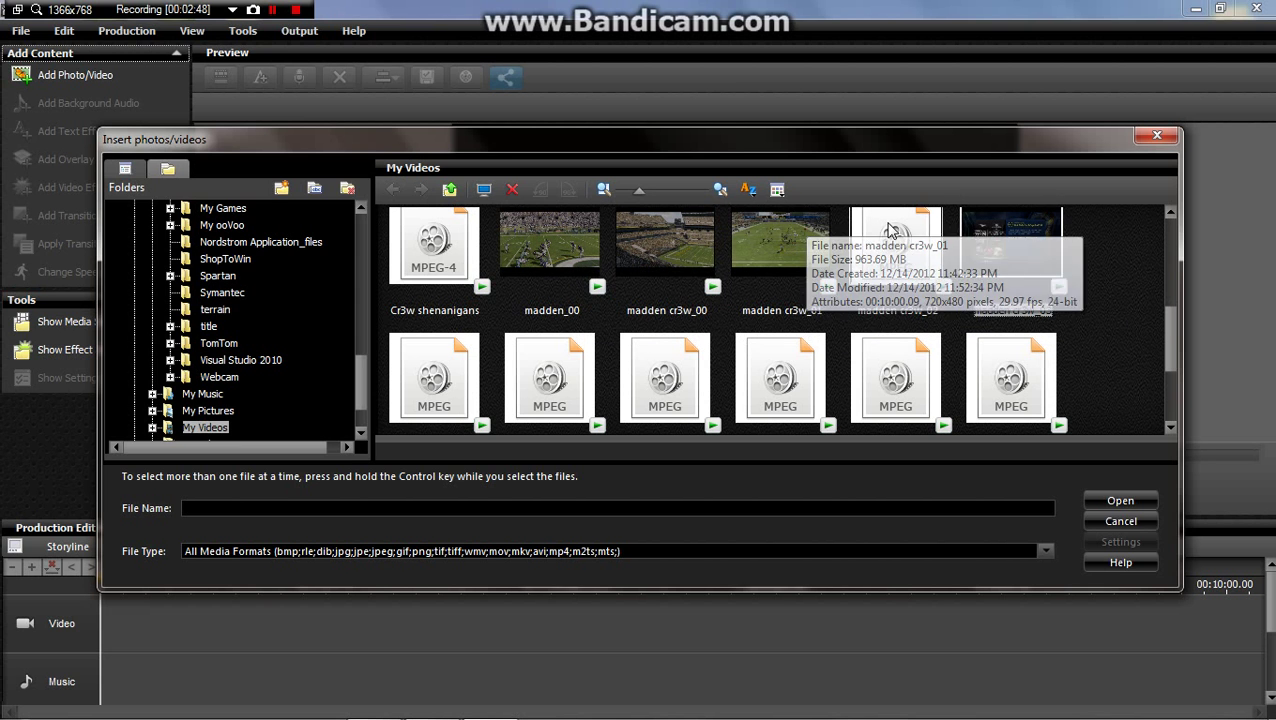
{"action": "left_click", "coordinate": [1003, 245]}
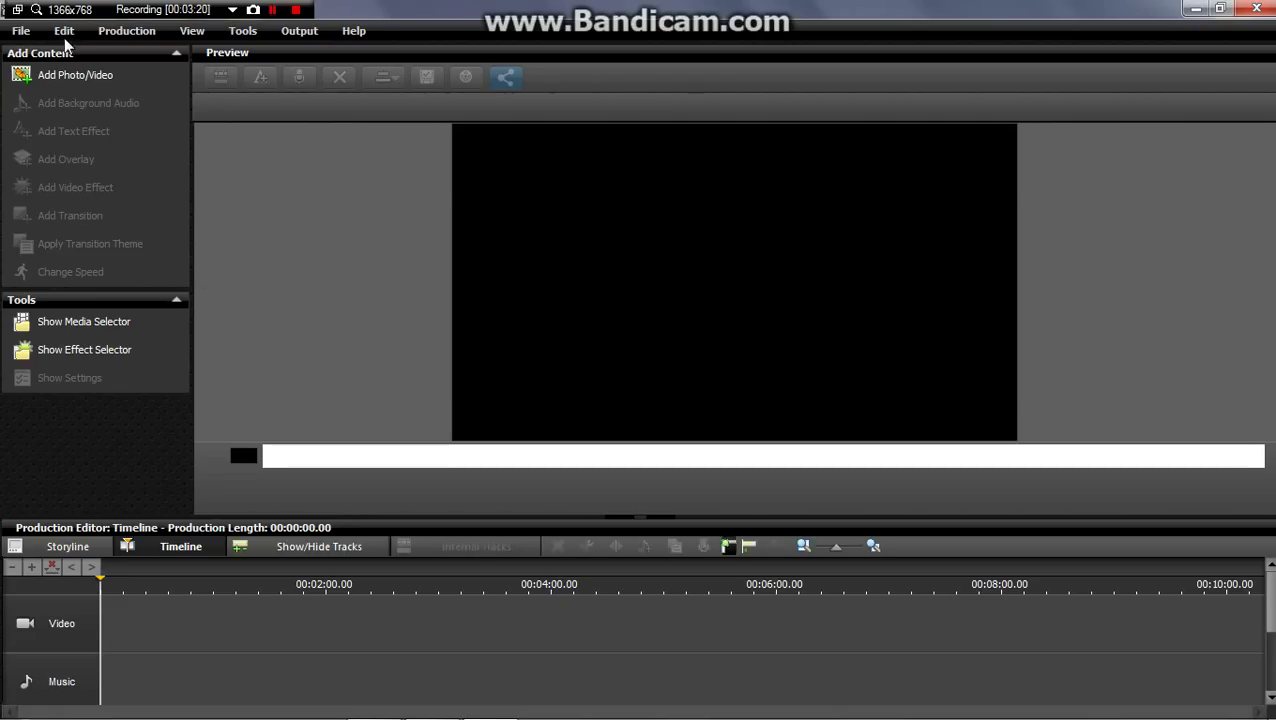
Step: Load madden cr3w_03.m2ts onto the Video track, dismiss the Norton alert, and play it
{"action": "left_click", "coordinate": [70, 77]}
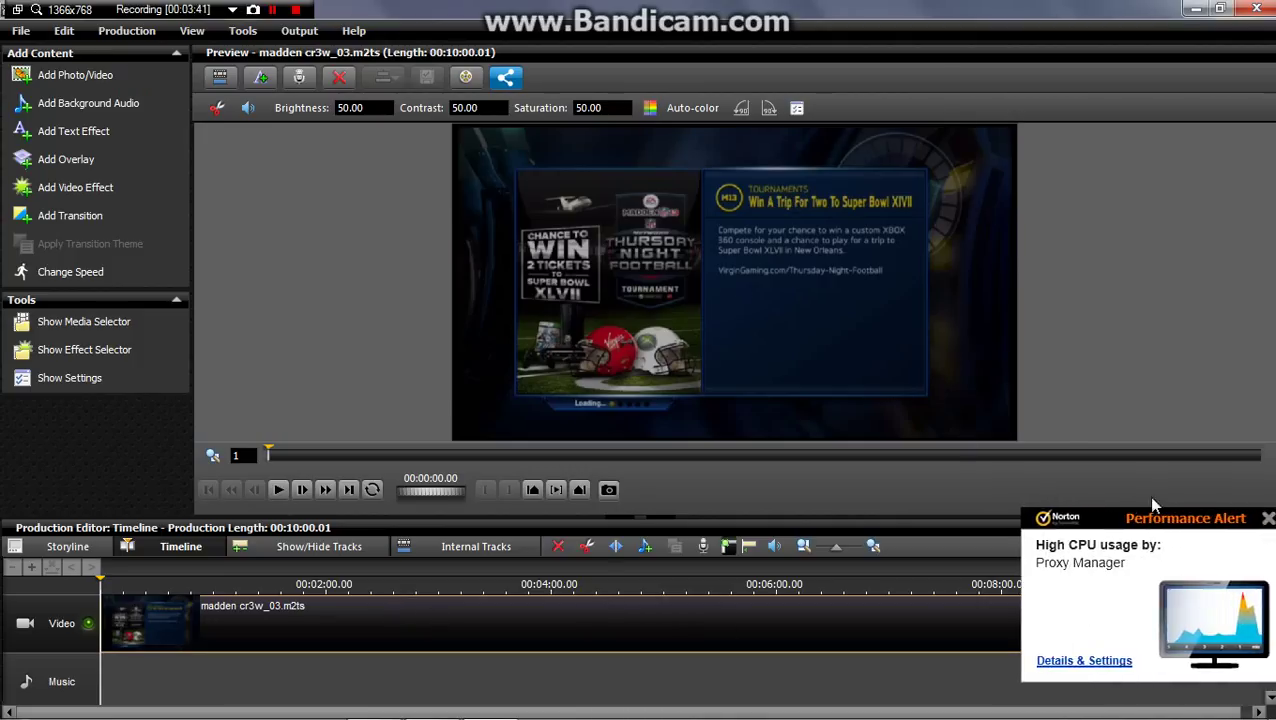
{"action": "left_click", "coordinate": [1268, 518]}
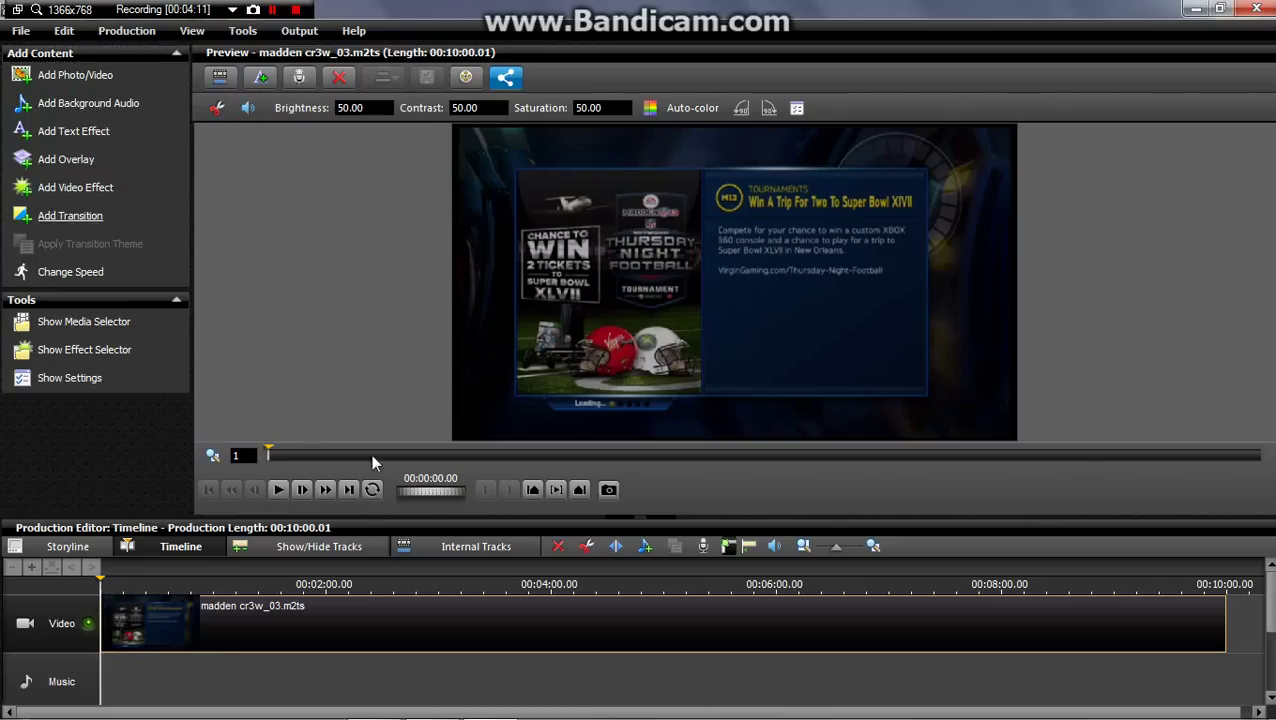
{"action": "left_click", "coordinate": [279, 489]}
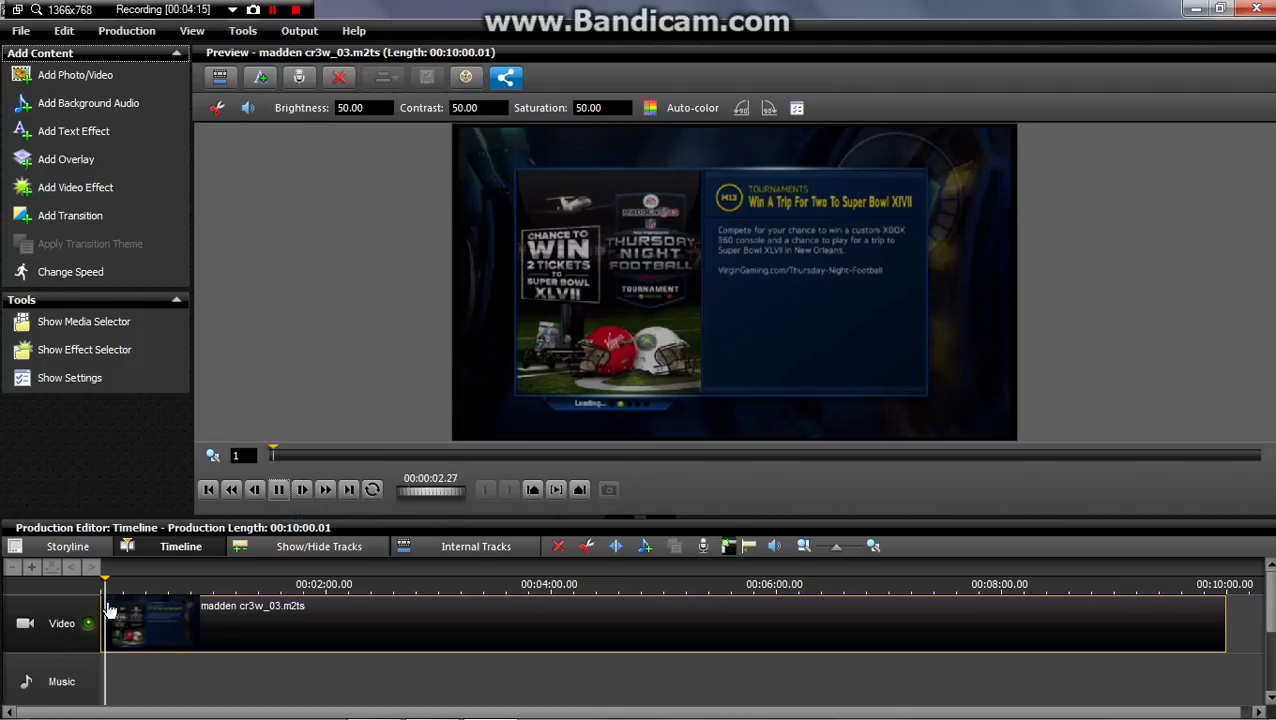
Step: Lower the madden clip's volume to -7 dB and resume preview playback
{"action": "left_click", "coordinate": [774, 546]}
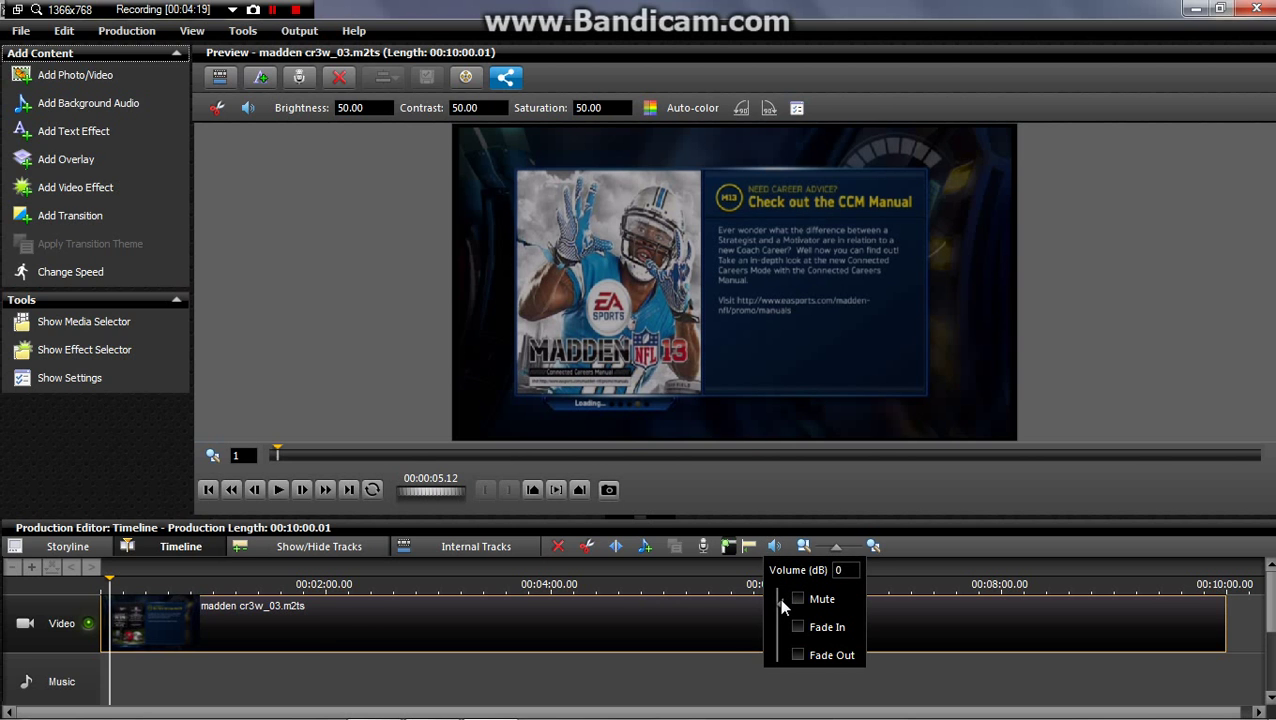
{"action": "left_click_drag", "start_coordinate": [781, 600], "coordinate": [781, 611]}
{"action": "left_click", "coordinate": [720, 484]}
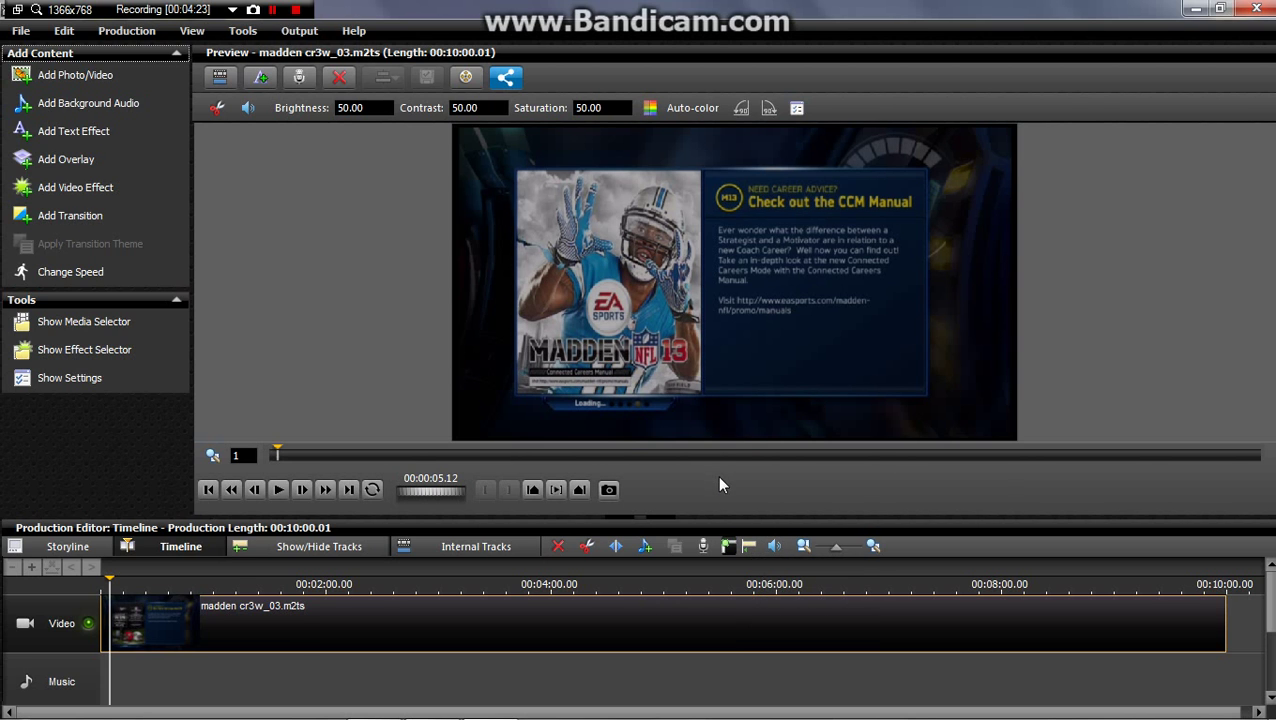
{"action": "left_click", "coordinate": [282, 490]}
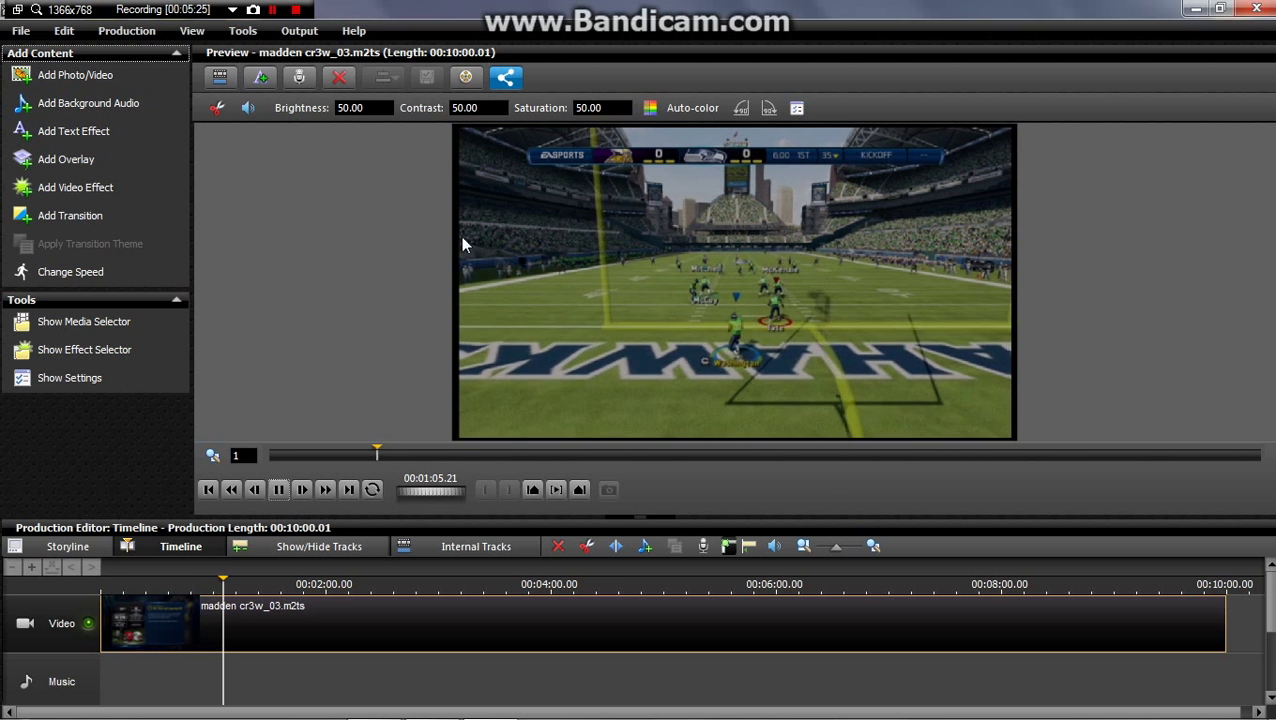
Step: Pause at 00:01:07.10, split the clip there, and check both resulting pieces
{"action": "left_click", "coordinate": [278, 489]}
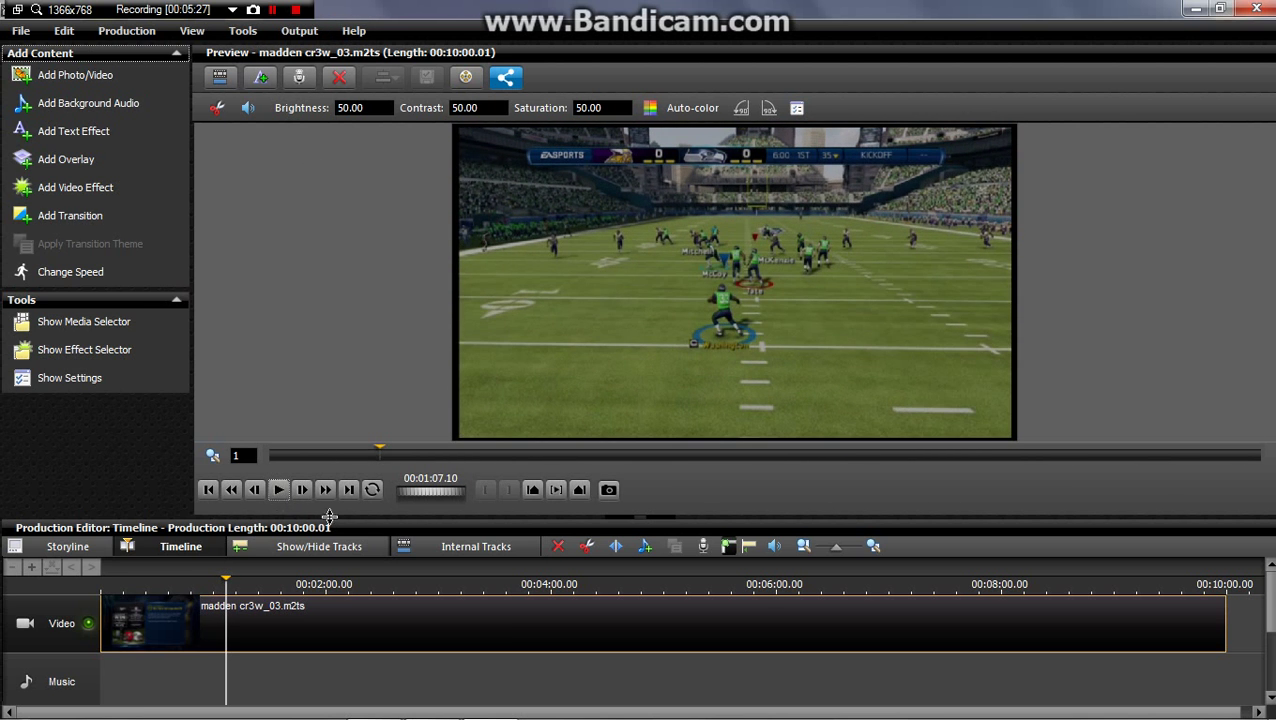
{"action": "left_click", "coordinate": [615, 547]}
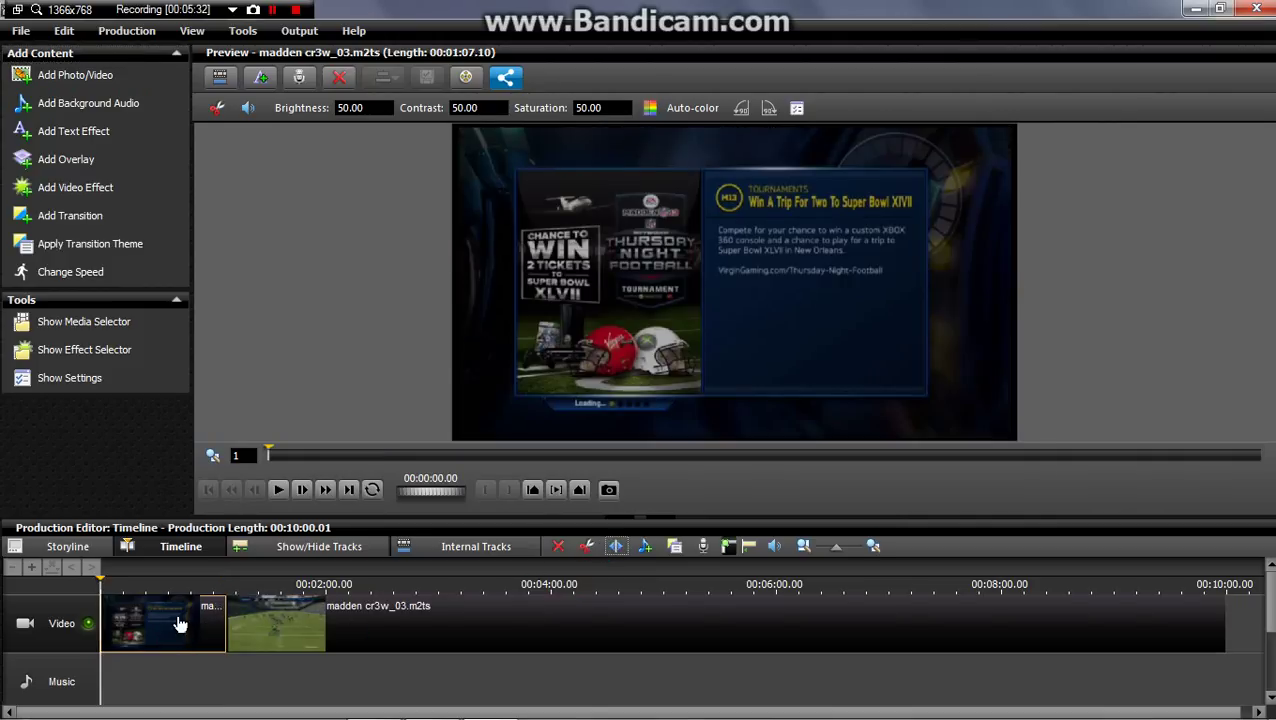
{"action": "left_click", "coordinate": [268, 615]}
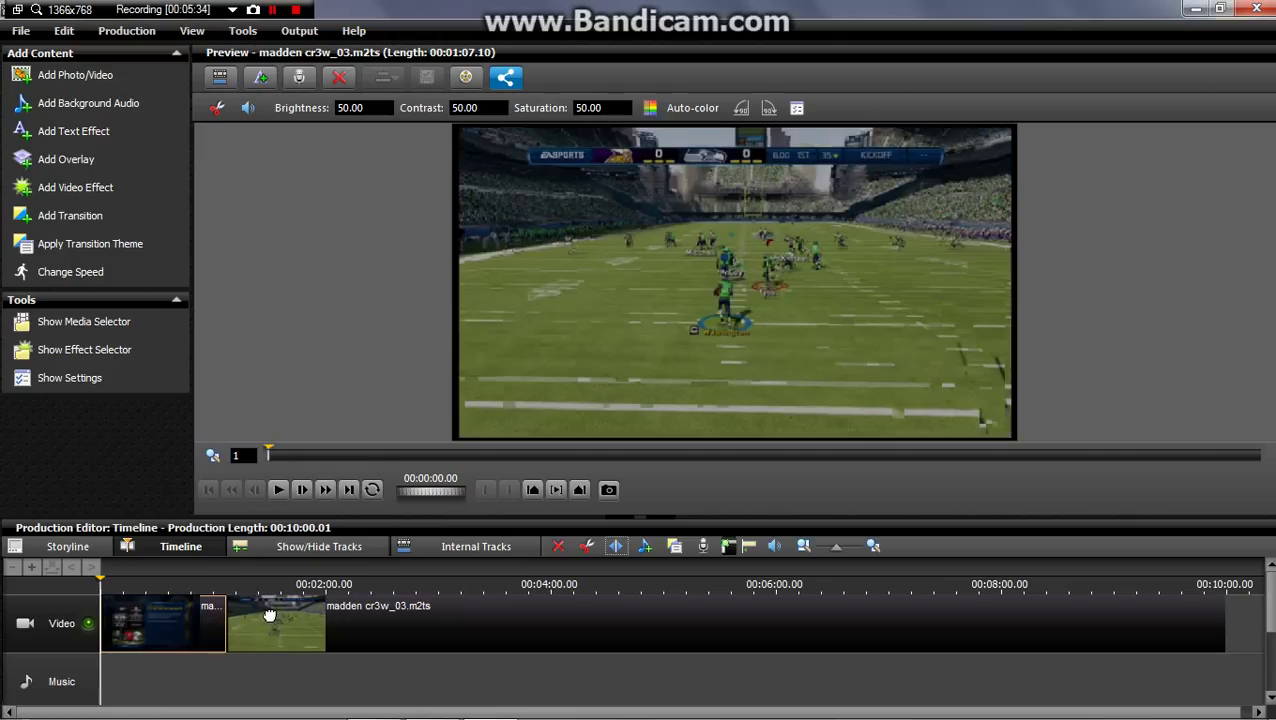
{"action": "left_click", "coordinate": [150, 622]}
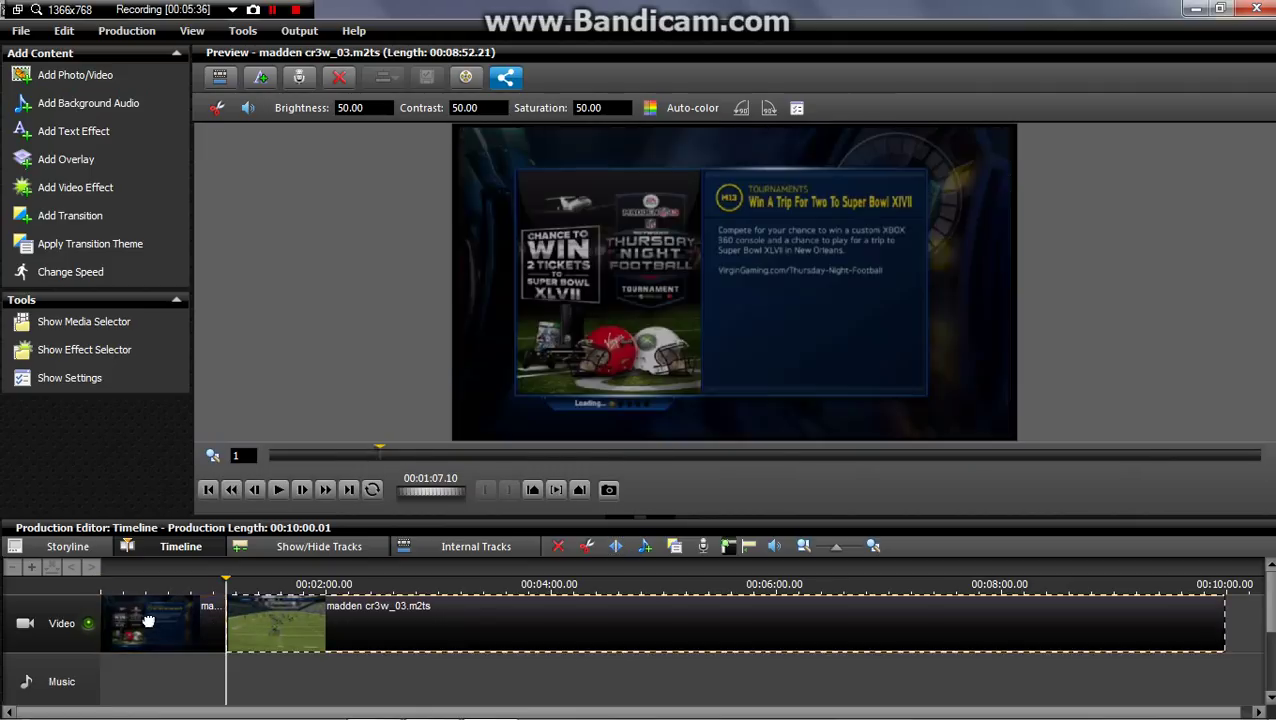
Step: Set the intro piece to +2x speed, shortening it to 00:00:33.19
{"action": "left_click", "coordinate": [60, 275]}
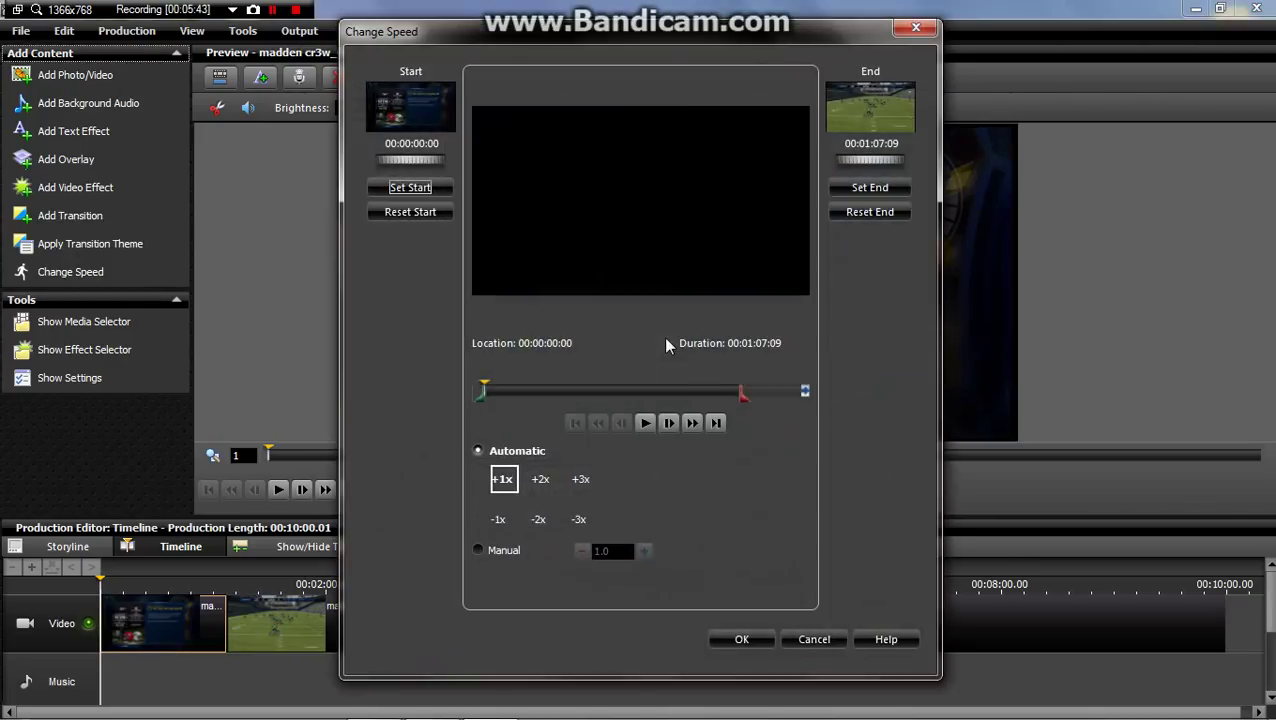
{"action": "left_click", "coordinate": [541, 481]}
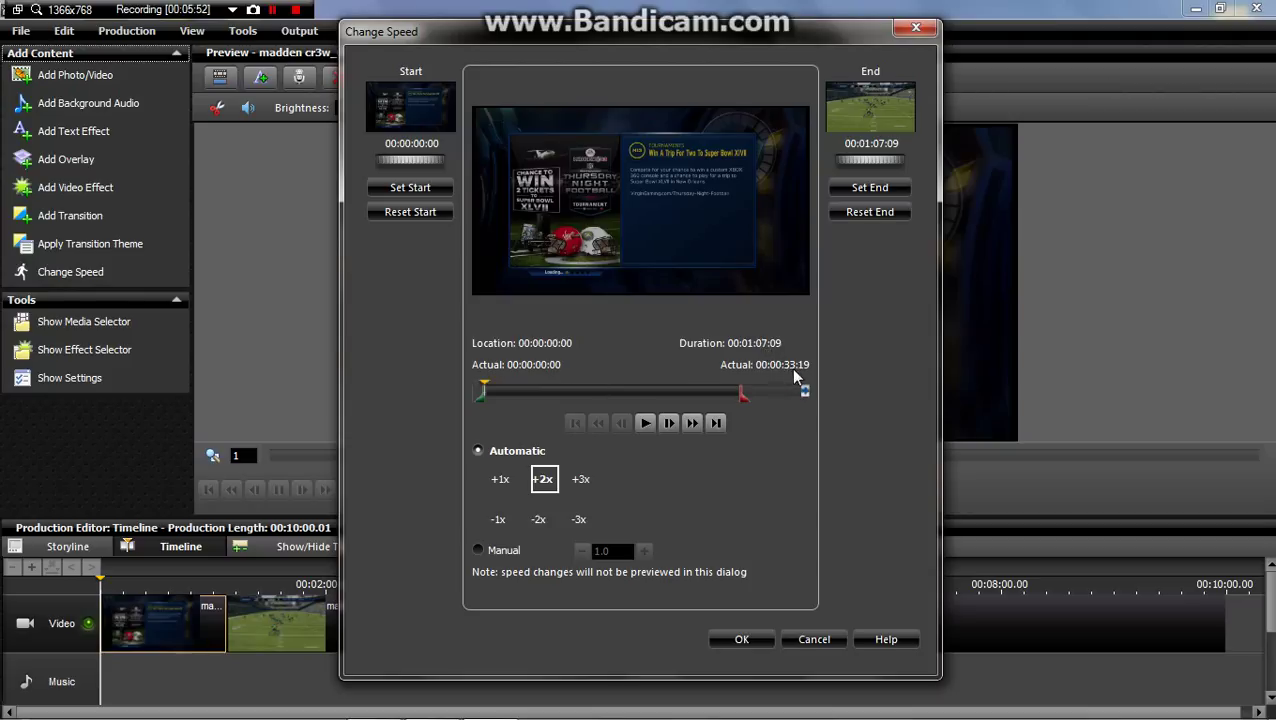
{"action": "left_click", "coordinate": [750, 639]}
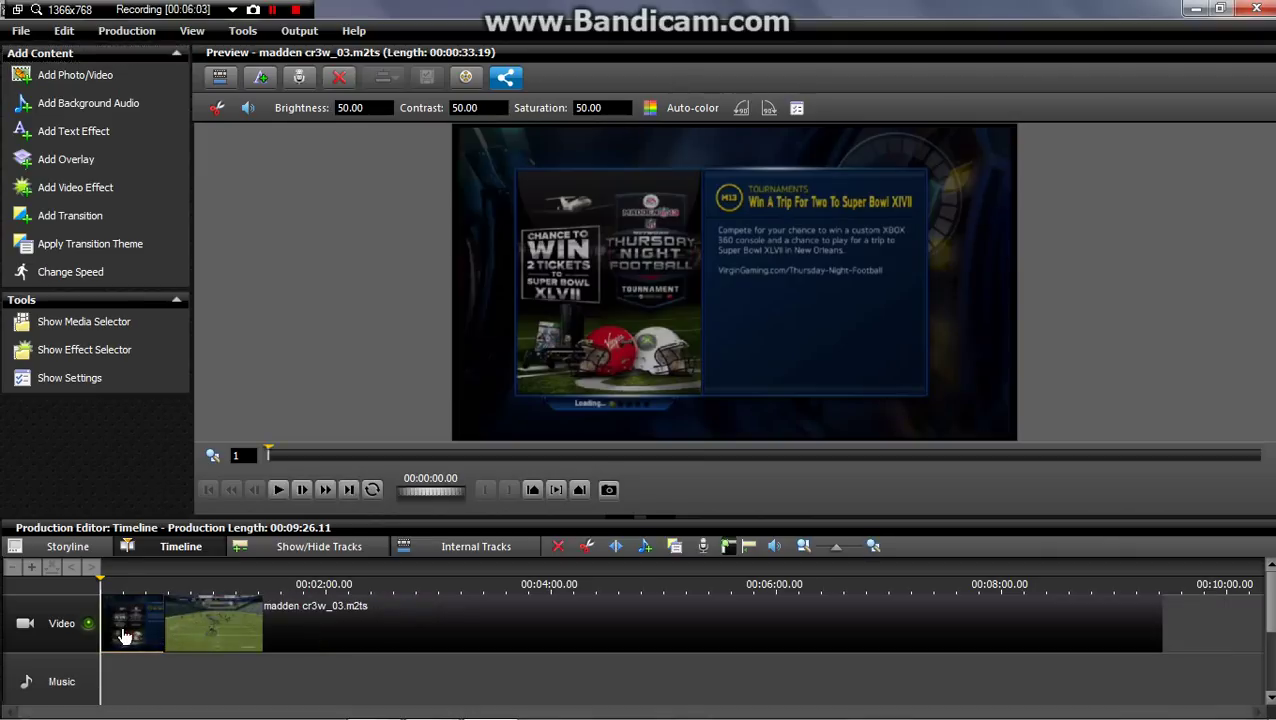
{"action": "left_click", "coordinate": [85, 546]}
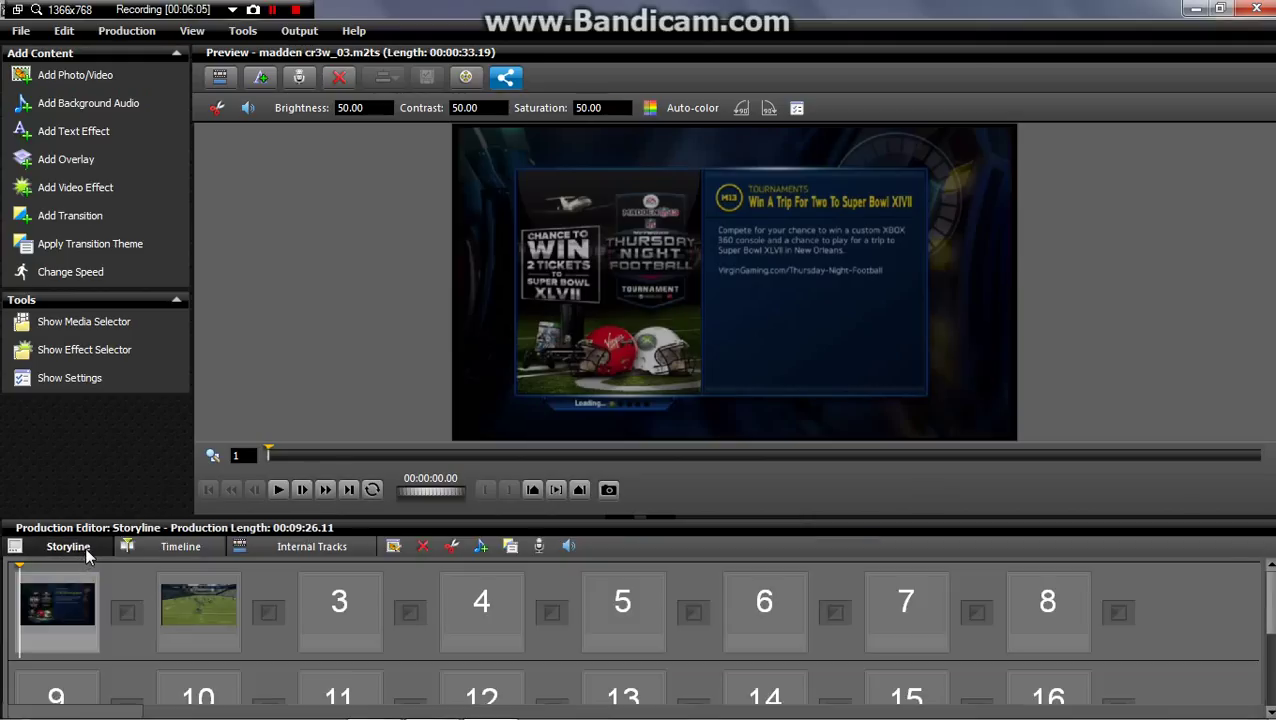
{"action": "left_click", "coordinate": [146, 546]}
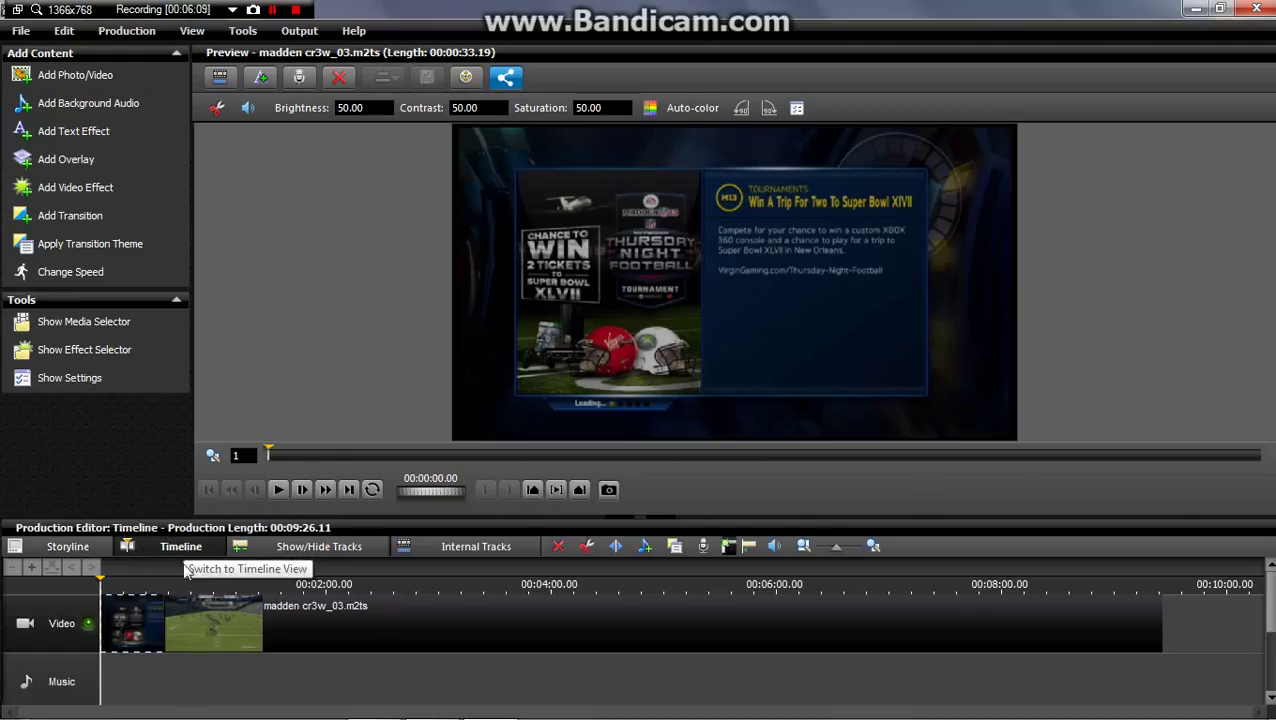
{"action": "left_click", "coordinate": [298, 545]}
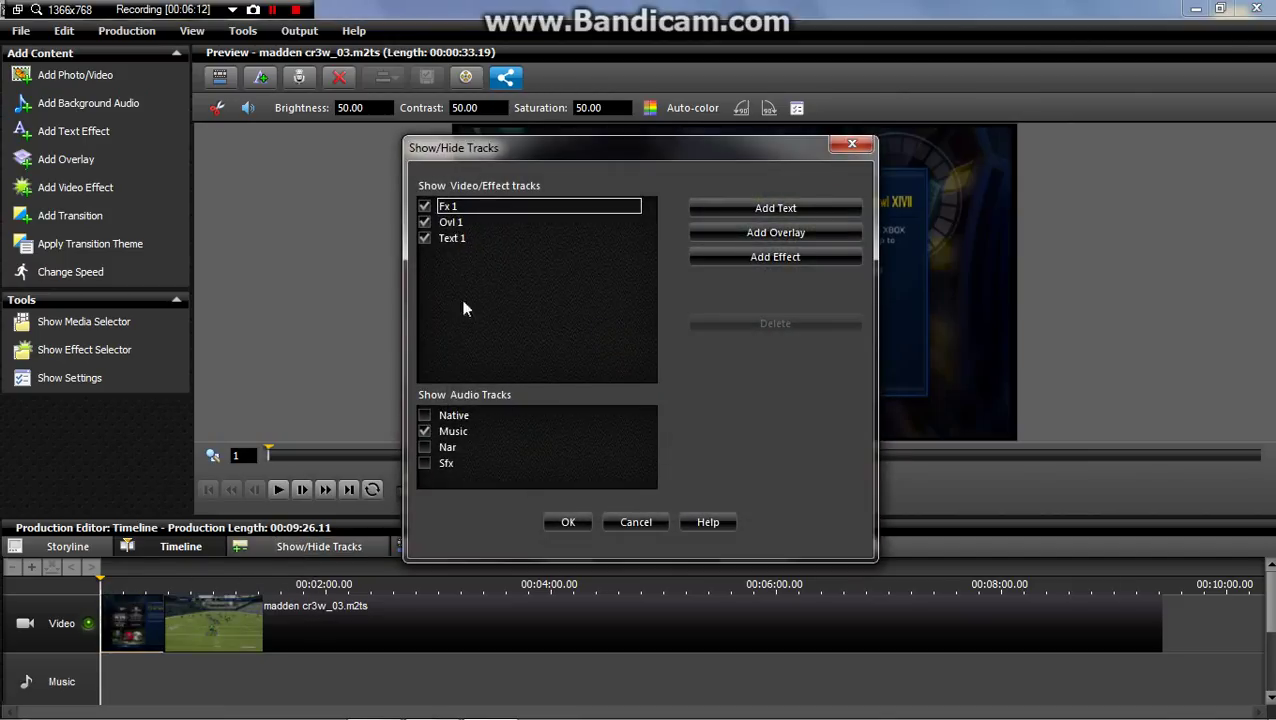
{"action": "left_click", "coordinate": [625, 522]}
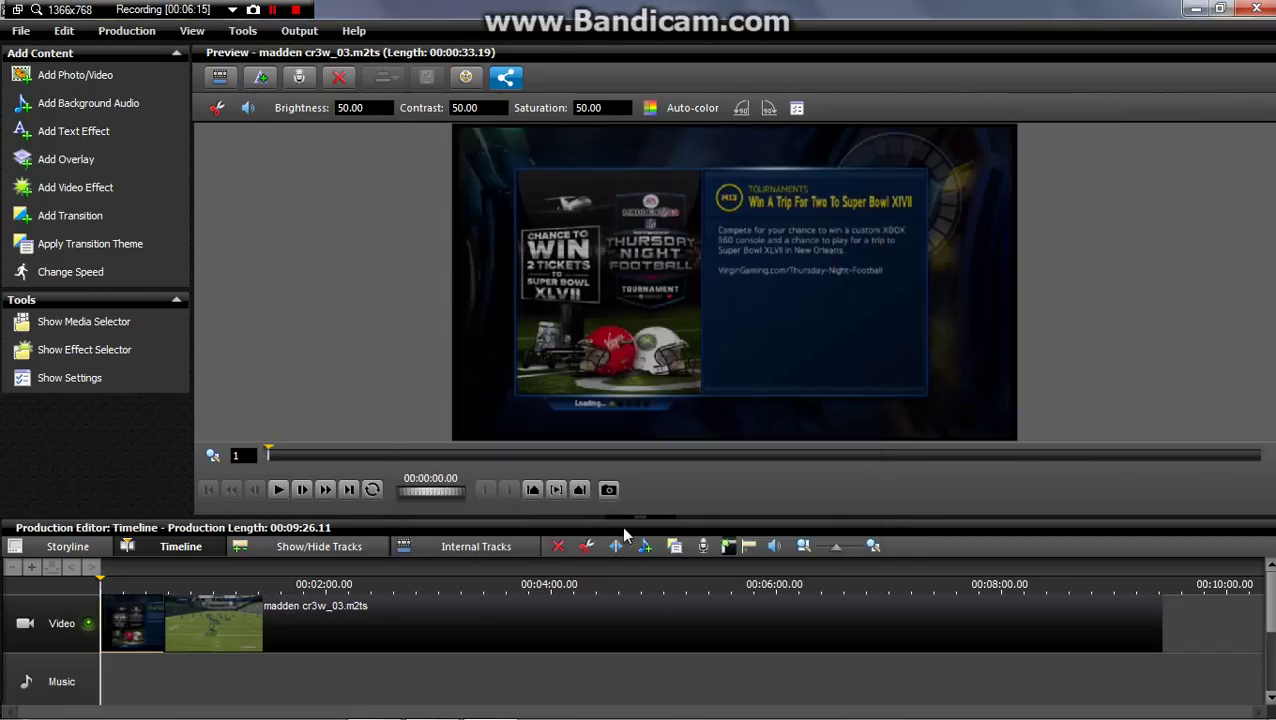
{"action": "left_click", "coordinate": [476, 546]}
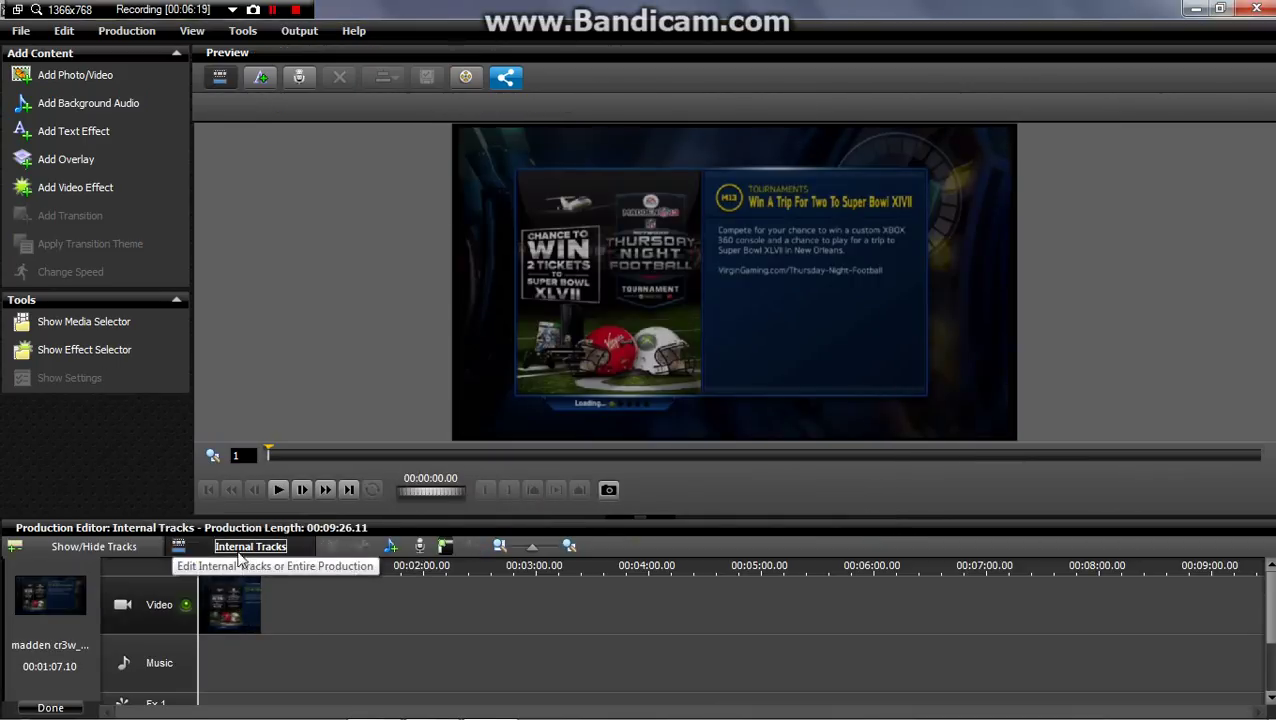
{"action": "left_click", "coordinate": [51, 707]}
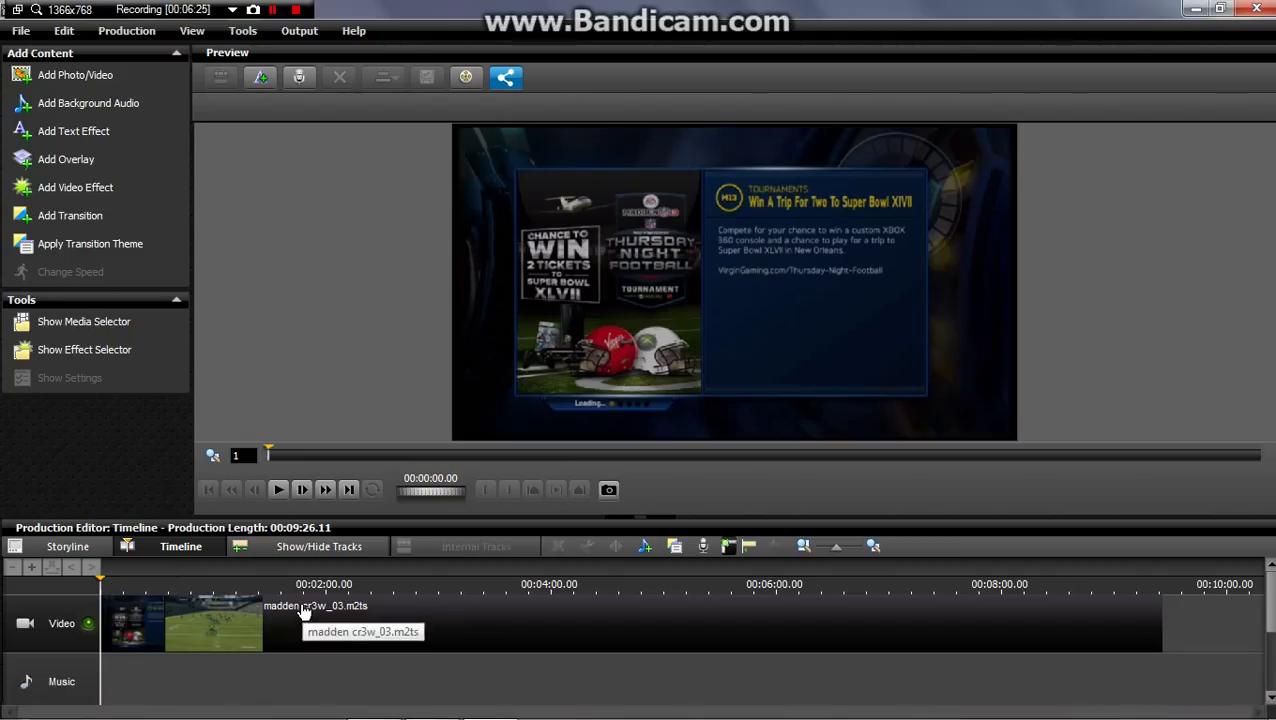
{"action": "left_click", "coordinate": [407, 627]}
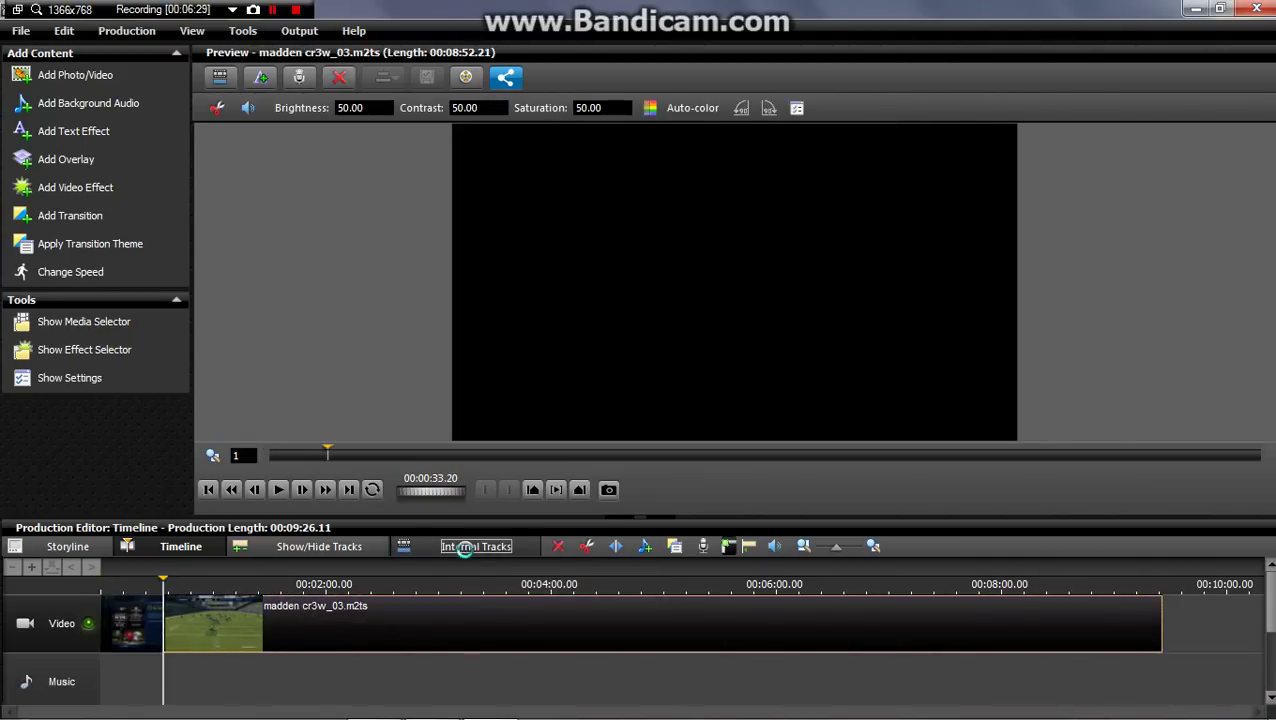
{"action": "left_click", "coordinate": [470, 547]}
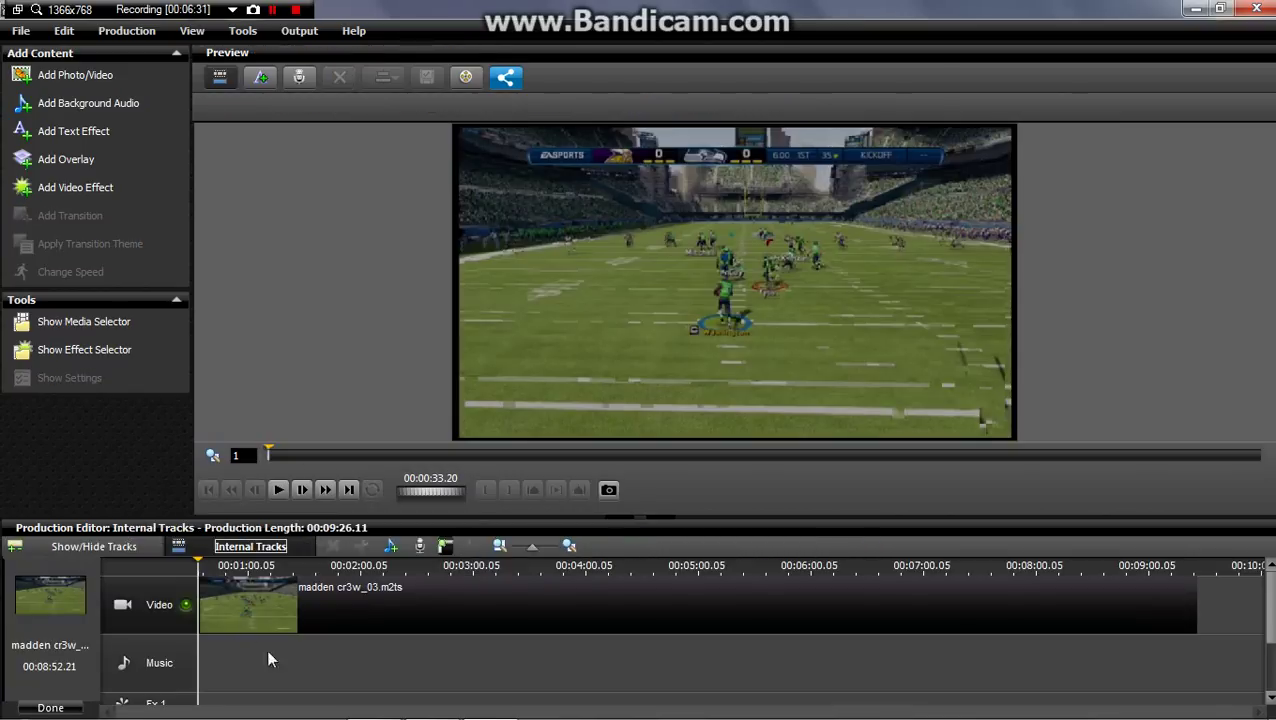
{"action": "left_click", "coordinate": [47, 708]}
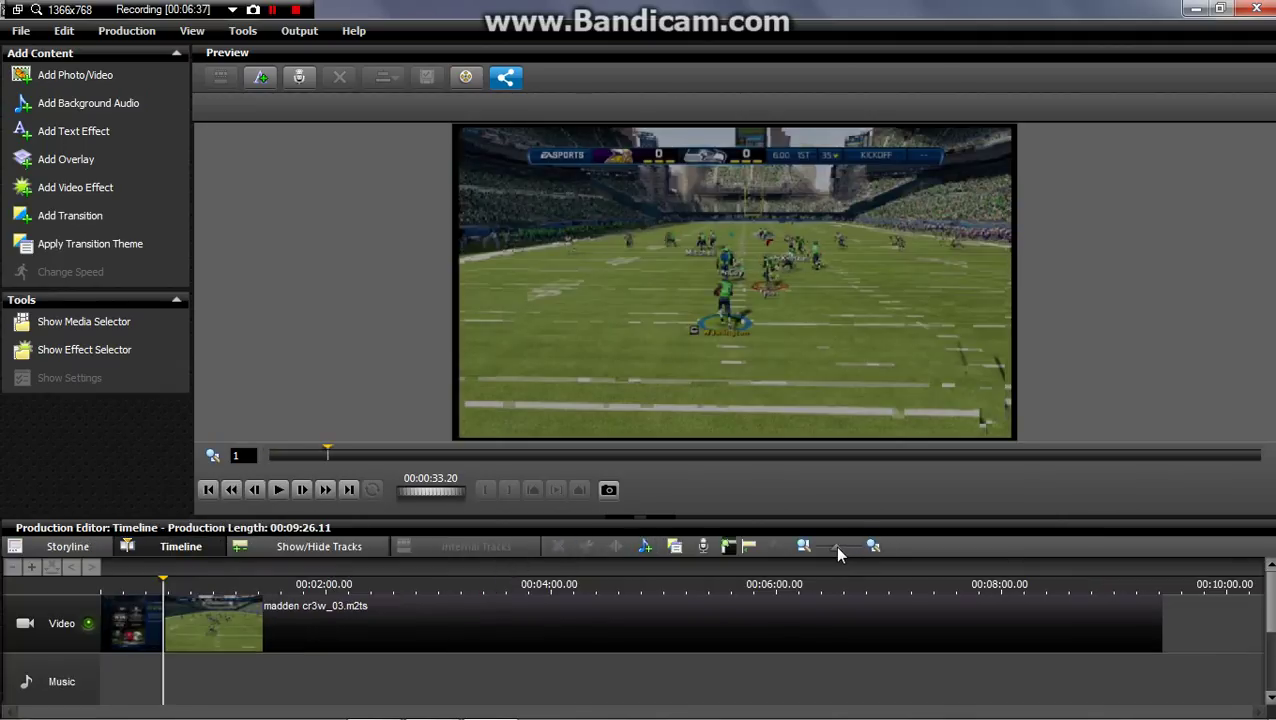
{"action": "left_click_drag", "start_coordinate": [834, 545], "coordinate": [837, 545]}
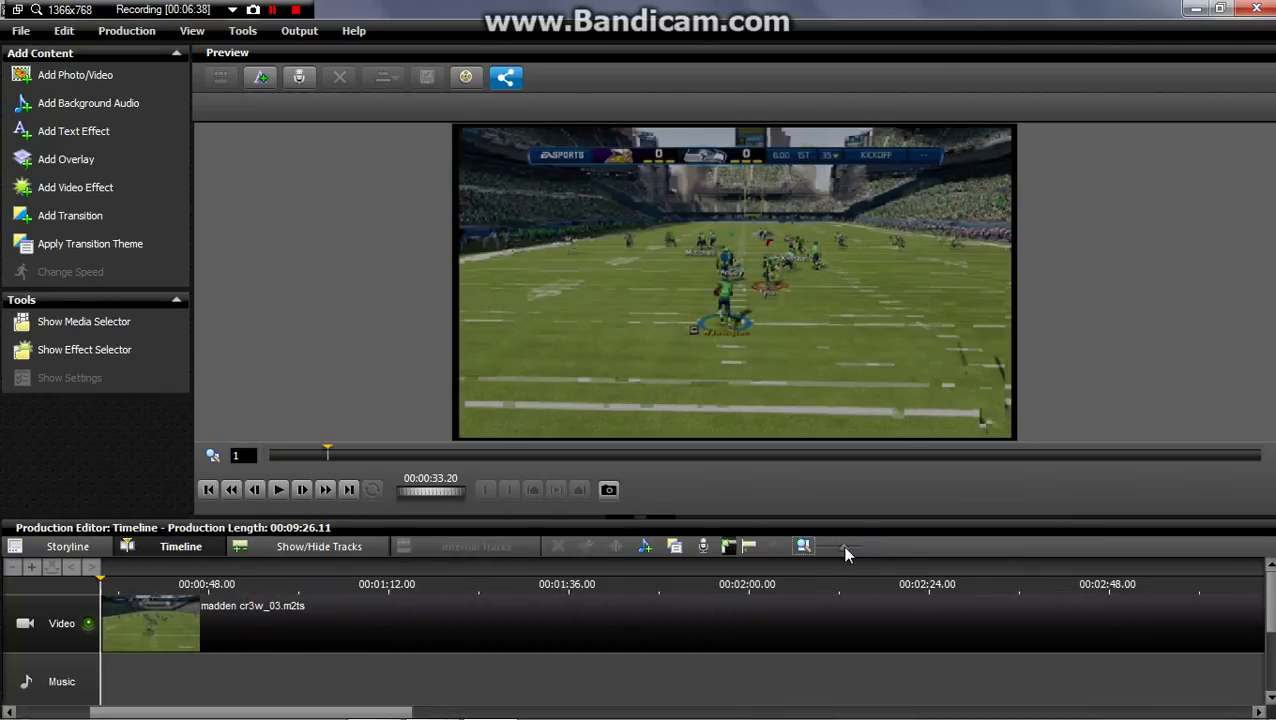
Step: Apply the Dissolves transition theme, replacing existing transitions, and preview the clip join
{"action": "mouse_move", "coordinate": [845, 549]}
{"action": "left_mouse_down"}
{"action": "mouse_move", "coordinate": [805, 548]}
{"action": "mouse_move", "coordinate": [860, 549]}
{"action": "mouse_move", "coordinate": [821, 549]}
{"action": "mouse_move", "coordinate": [840, 551]}
{"action": "left_mouse_up"}
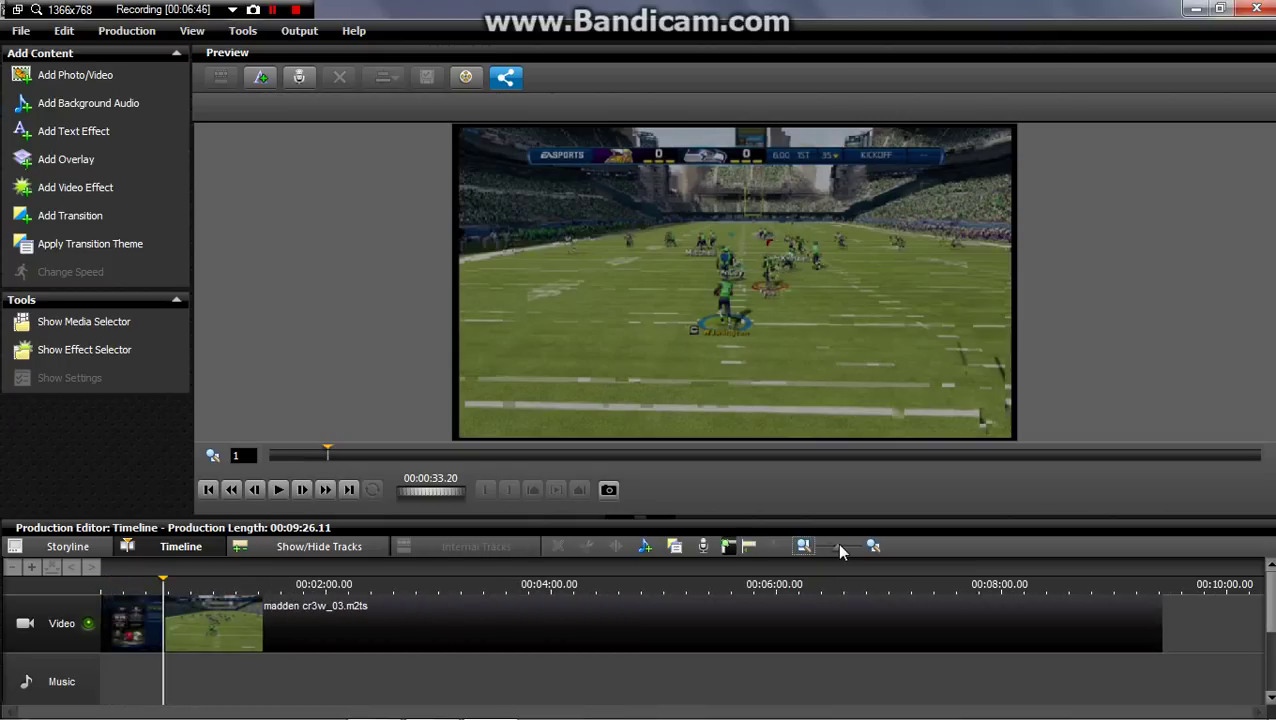
{"action": "left_click", "coordinate": [675, 548]}
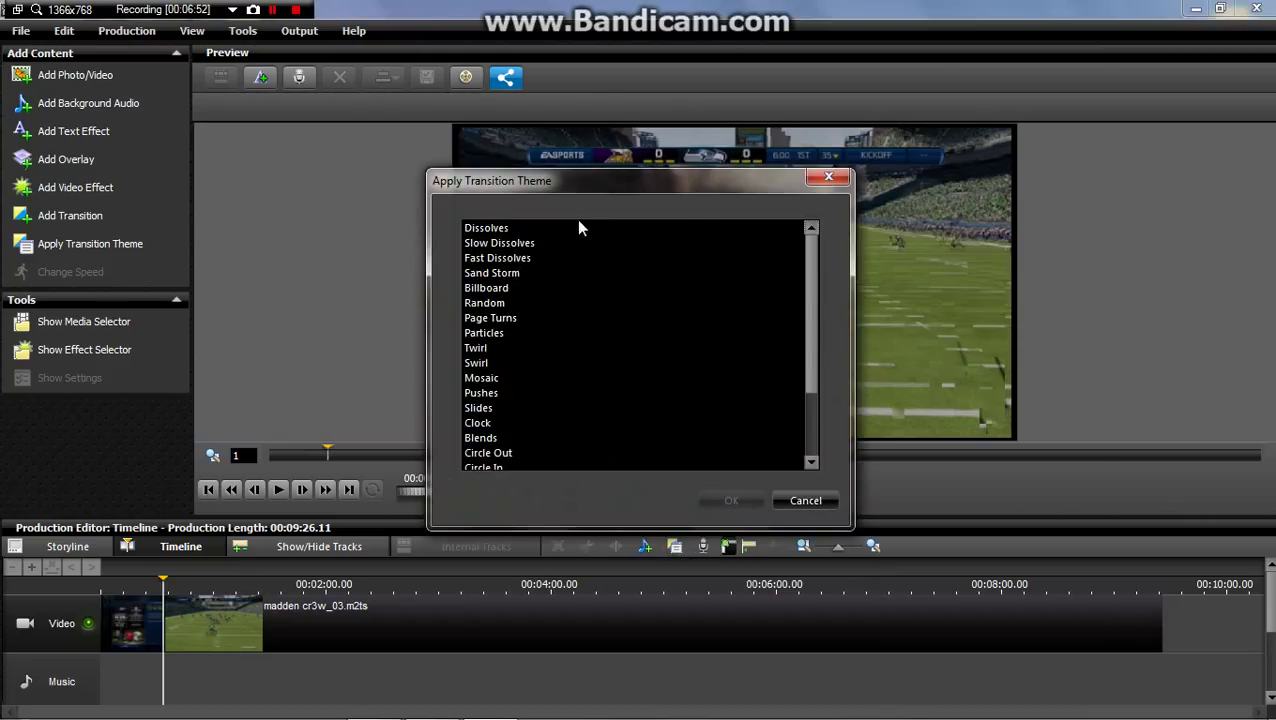
{"action": "left_click", "coordinate": [490, 228]}
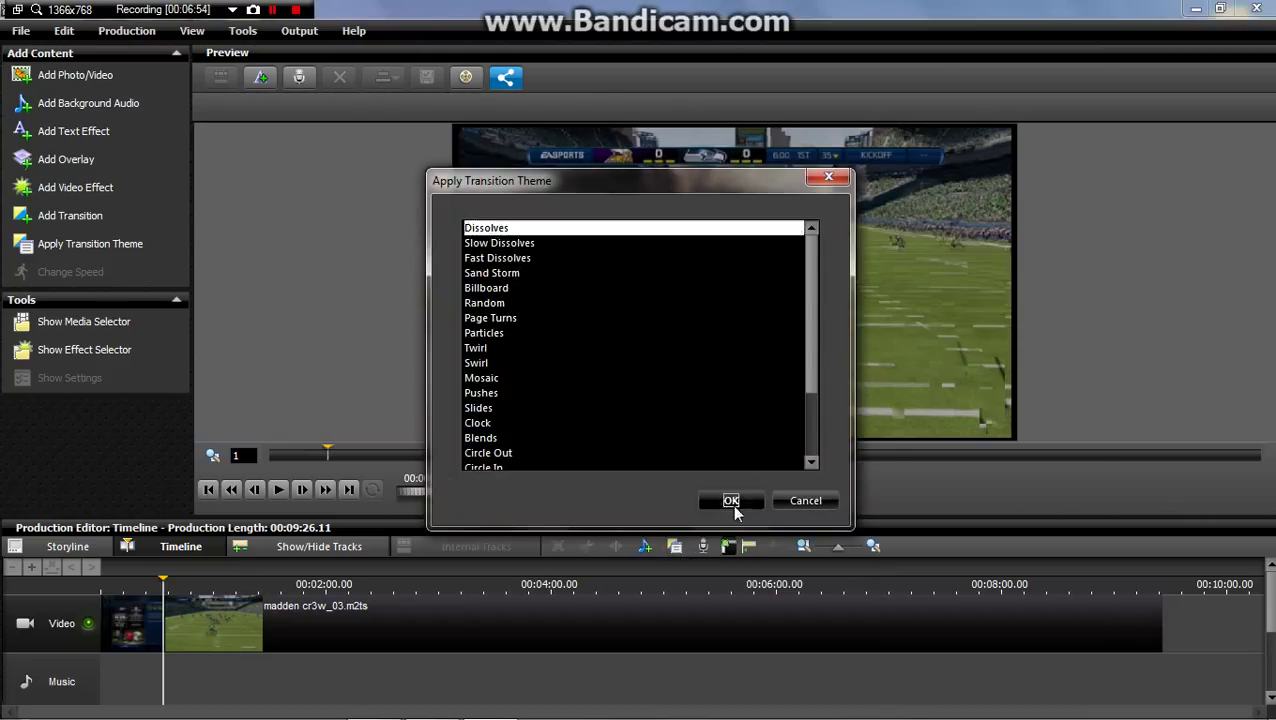
{"action": "left_click", "coordinate": [731, 501]}
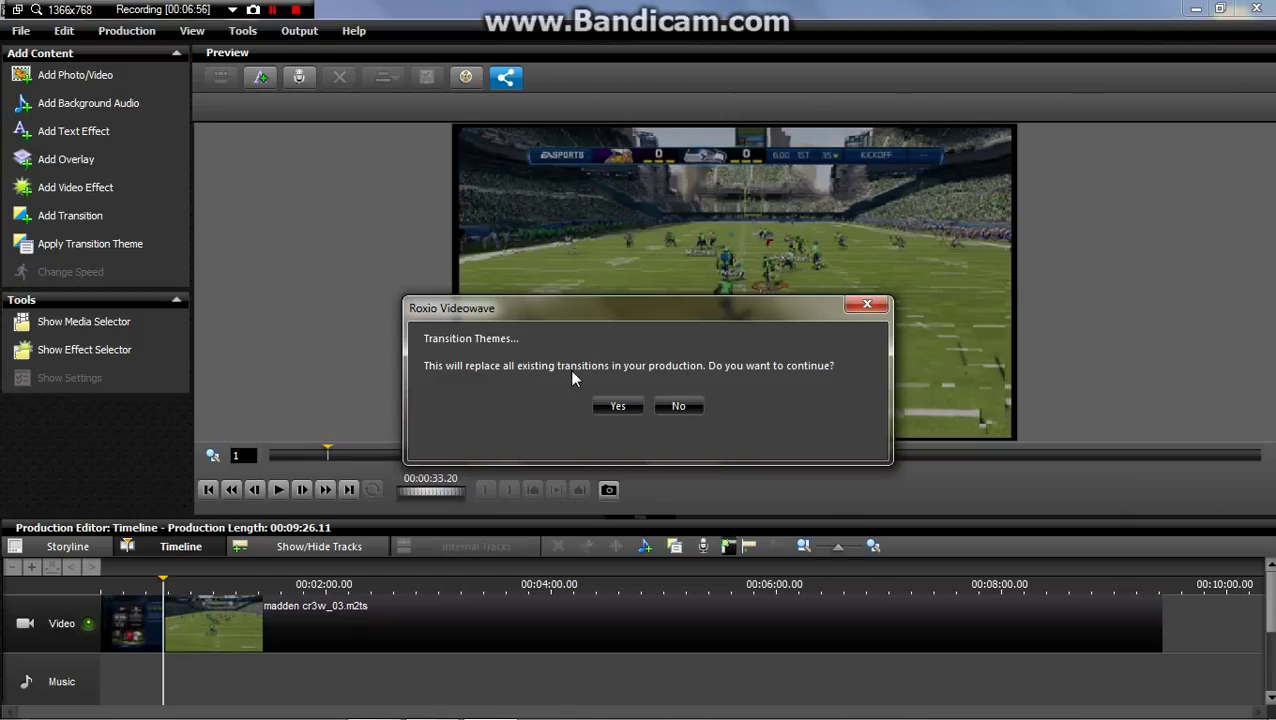
{"action": "left_click", "coordinate": [630, 406]}
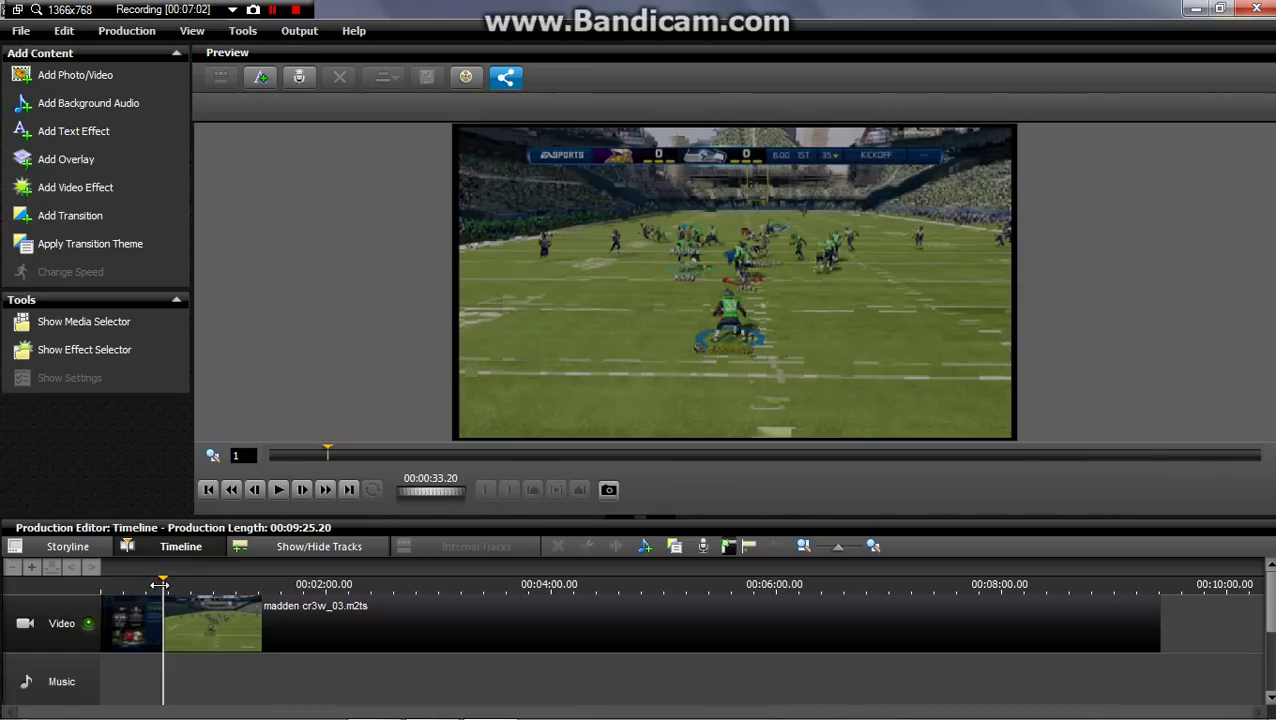
{"action": "left_click_drag", "start_coordinate": [160, 584], "coordinate": [157, 584]}
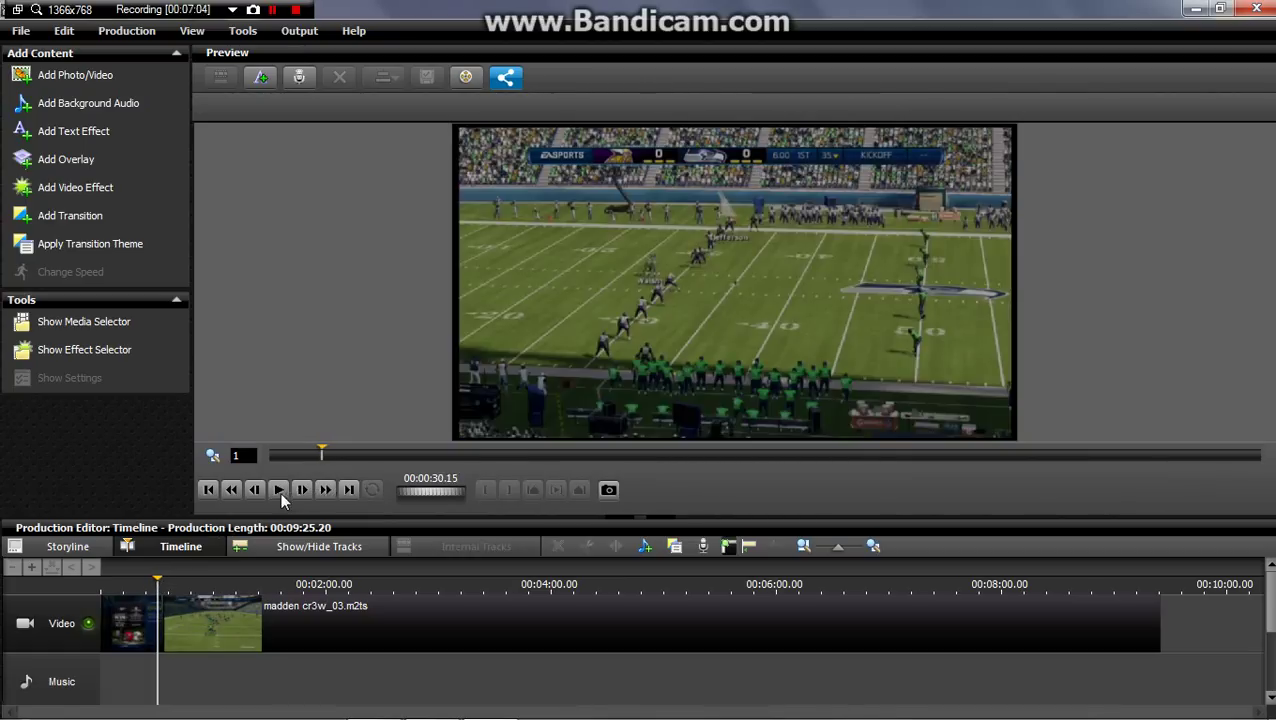
{"action": "left_click", "coordinate": [280, 491]}
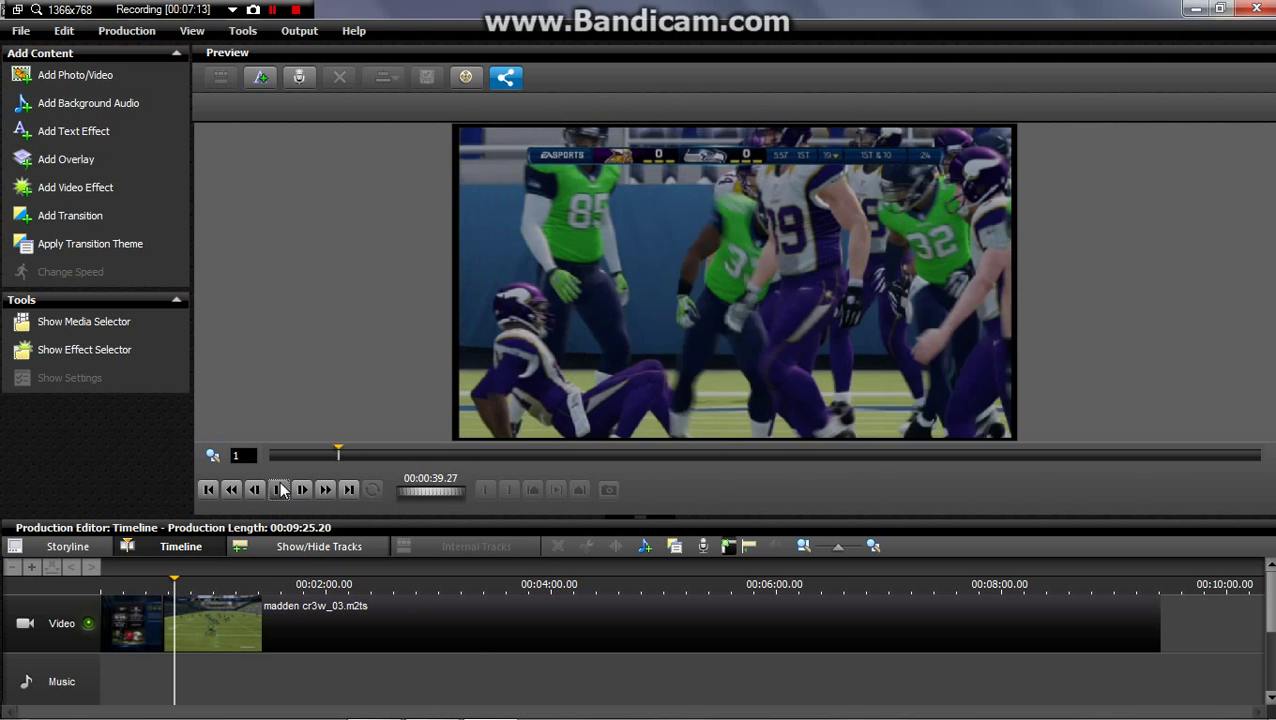
Step: Play the short first clip in the preview, then show the 00:08:52.21 gameplay clip
{"action": "key", "text": "space"}
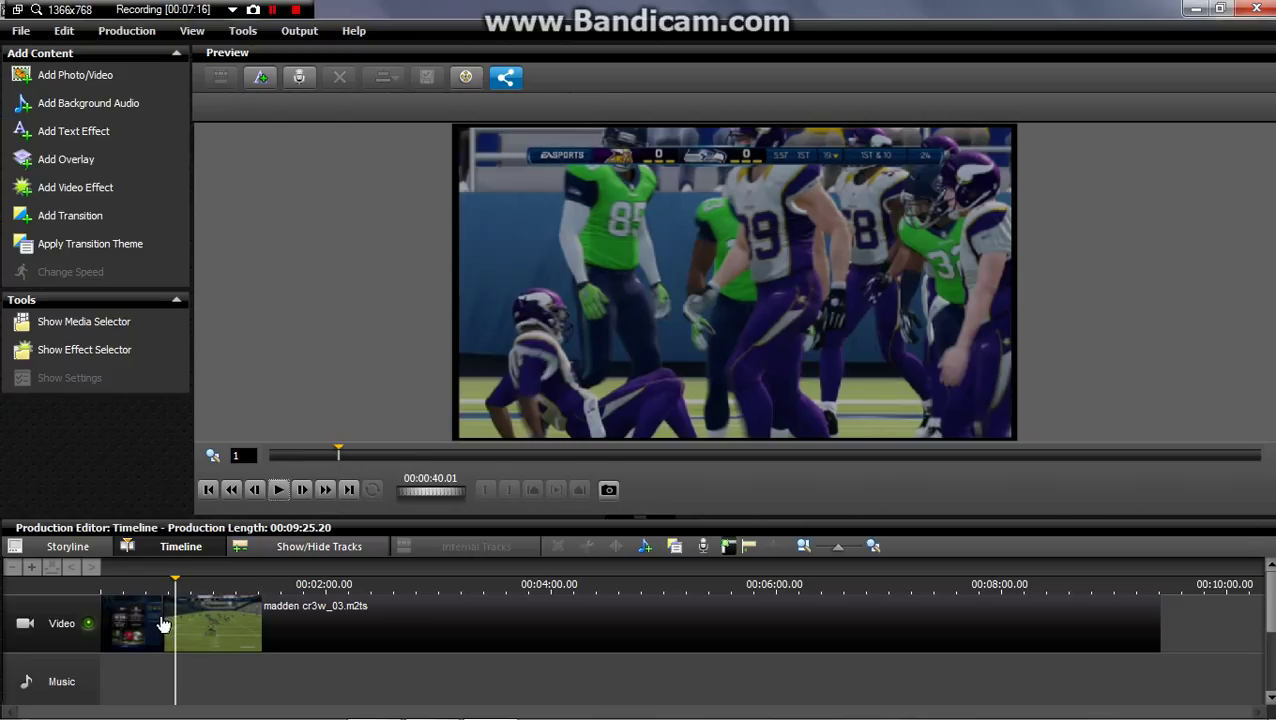
{"action": "left_click", "coordinate": [162, 619]}
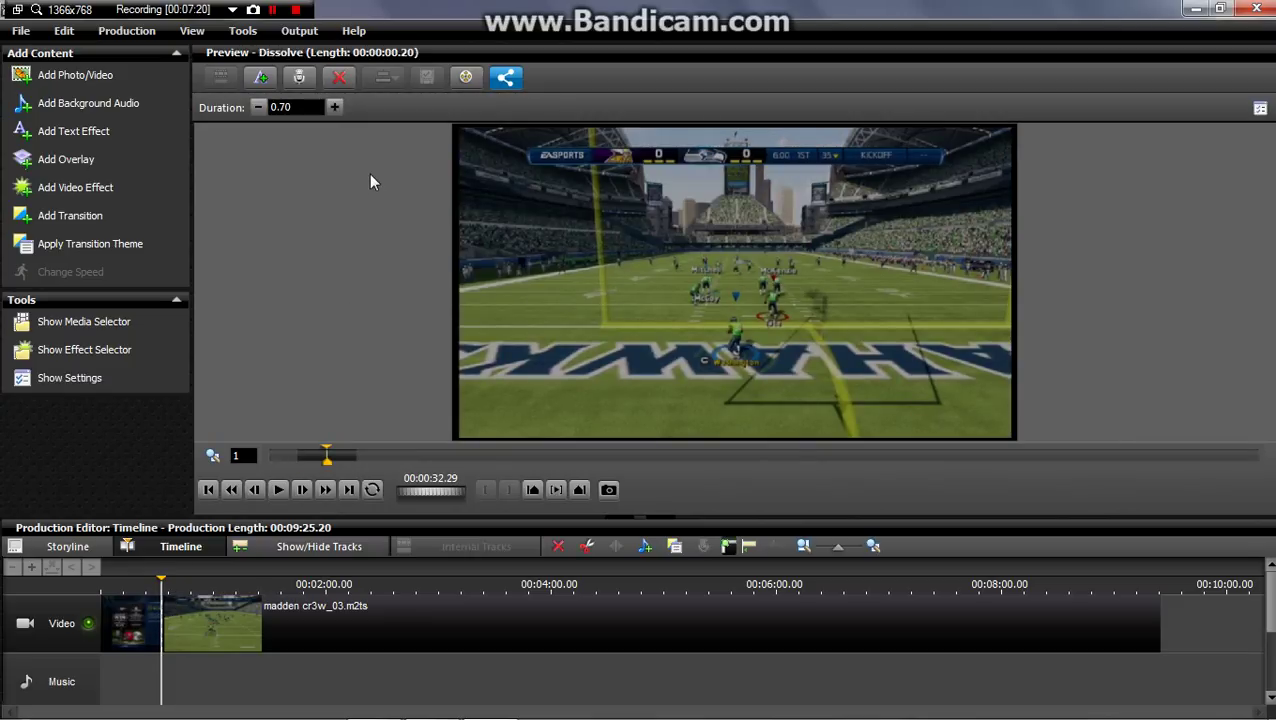
{"action": "left_click", "coordinate": [165, 611]}
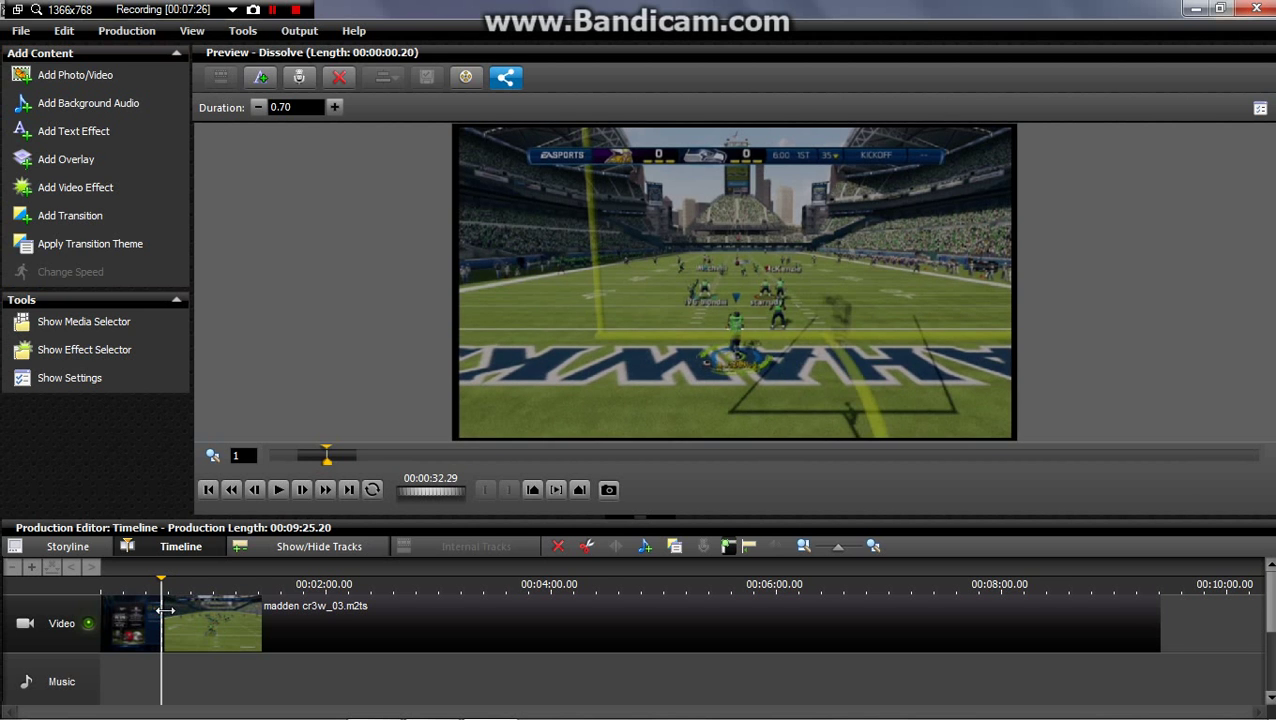
{"action": "left_click", "coordinate": [166, 617]}
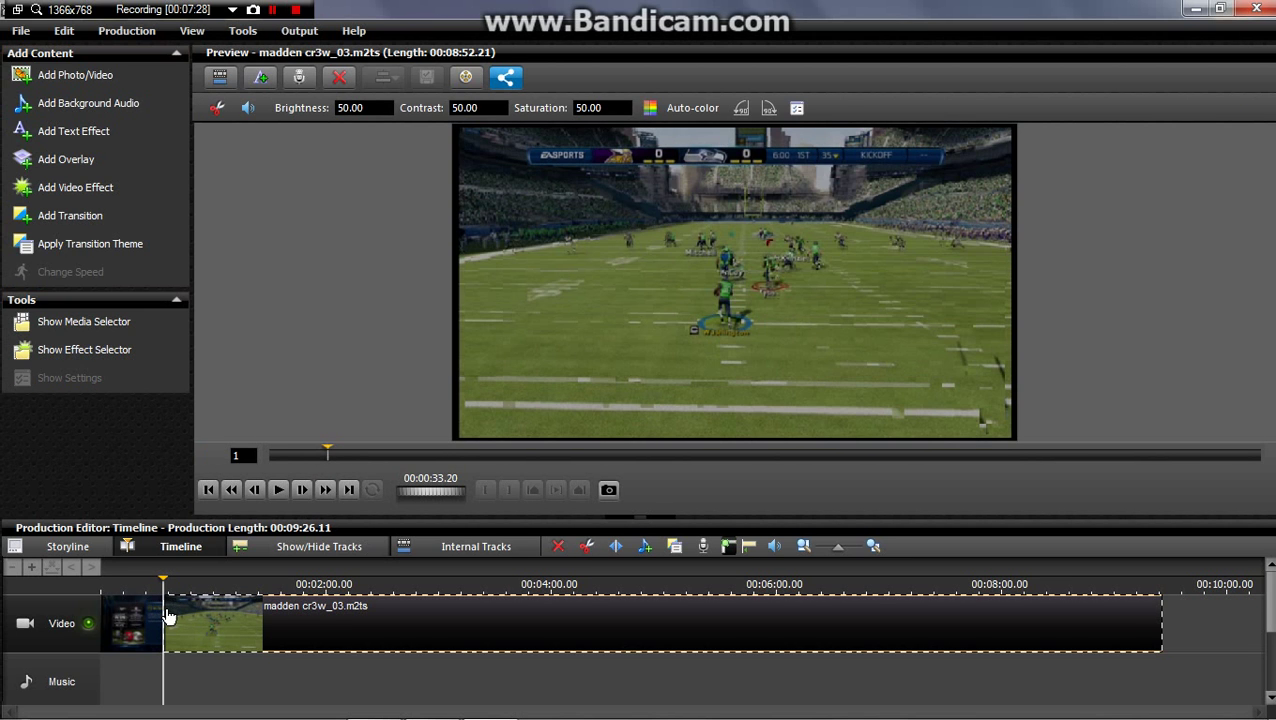
{"action": "left_click", "coordinate": [155, 626]}
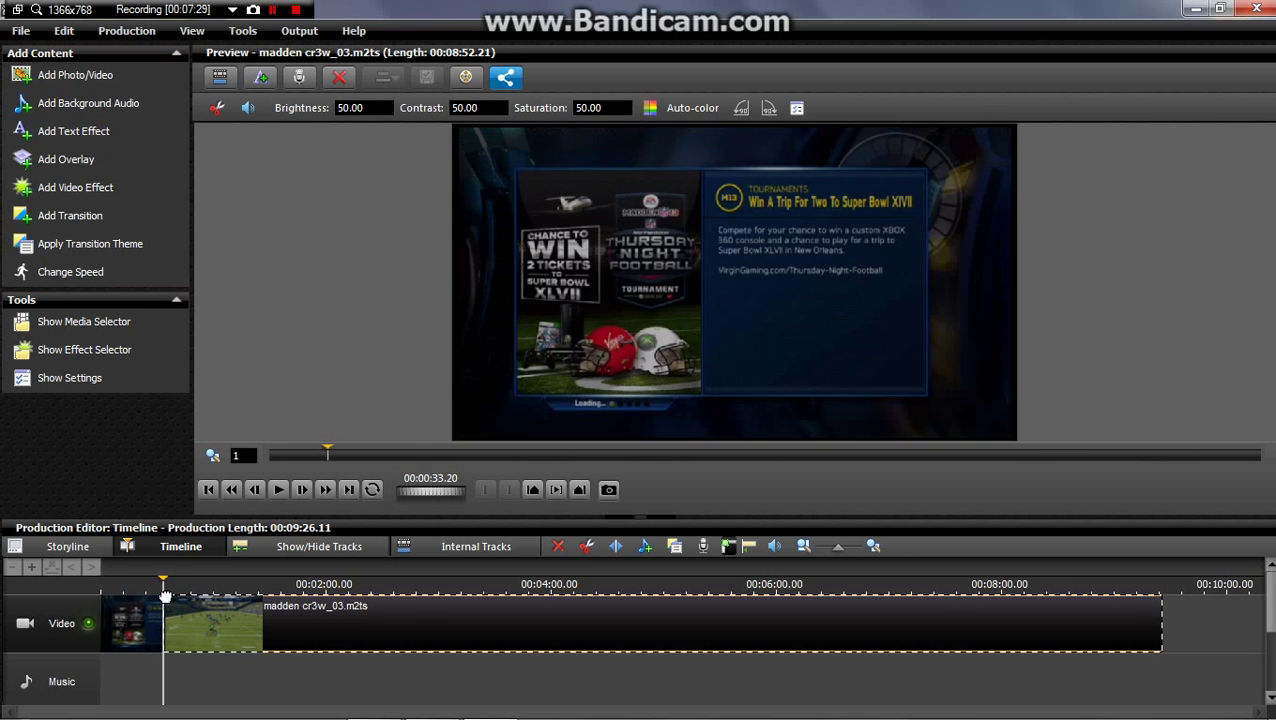
{"action": "left_click", "coordinate": [164, 590]}
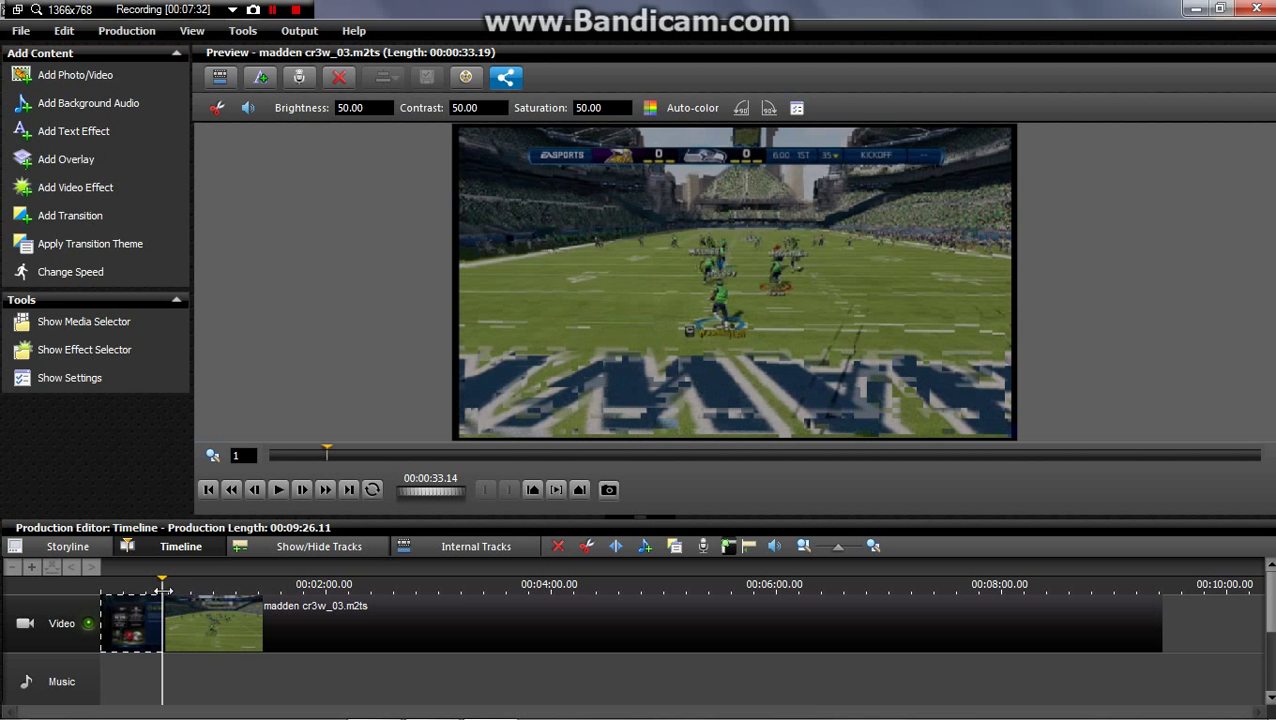
{"action": "left_click", "coordinate": [277, 492]}
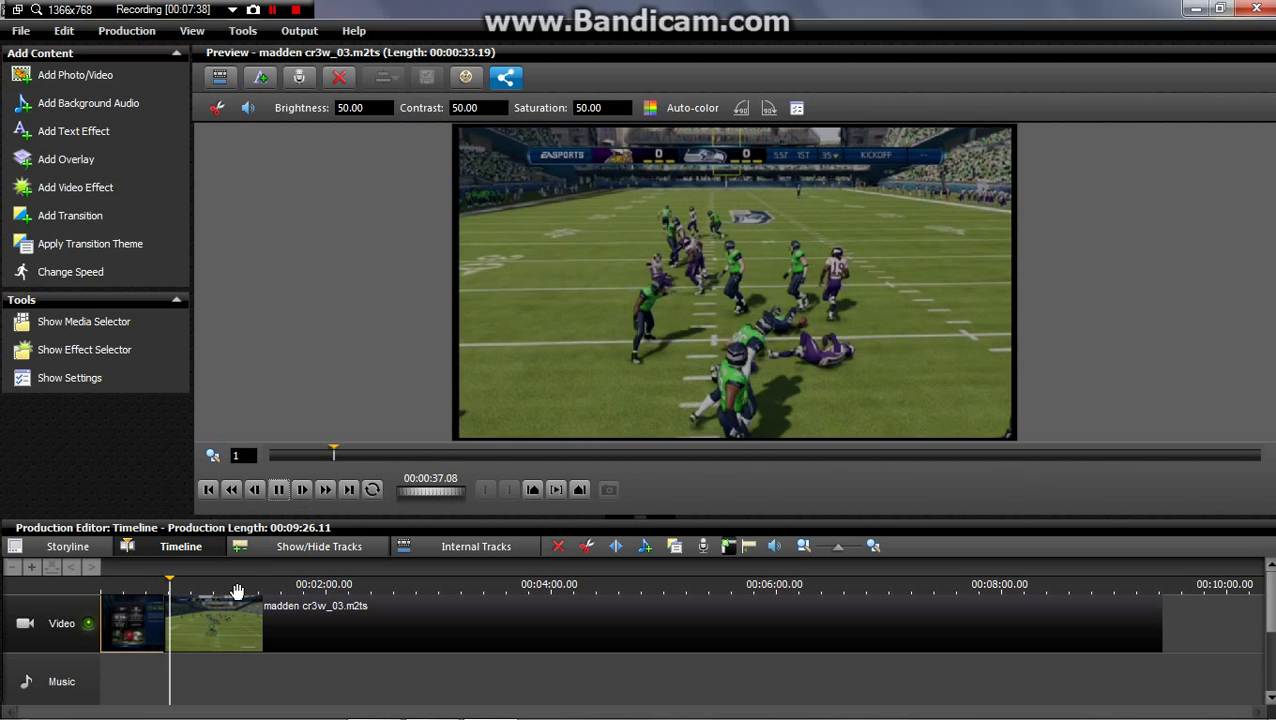
{"action": "left_click", "coordinate": [236, 594]}
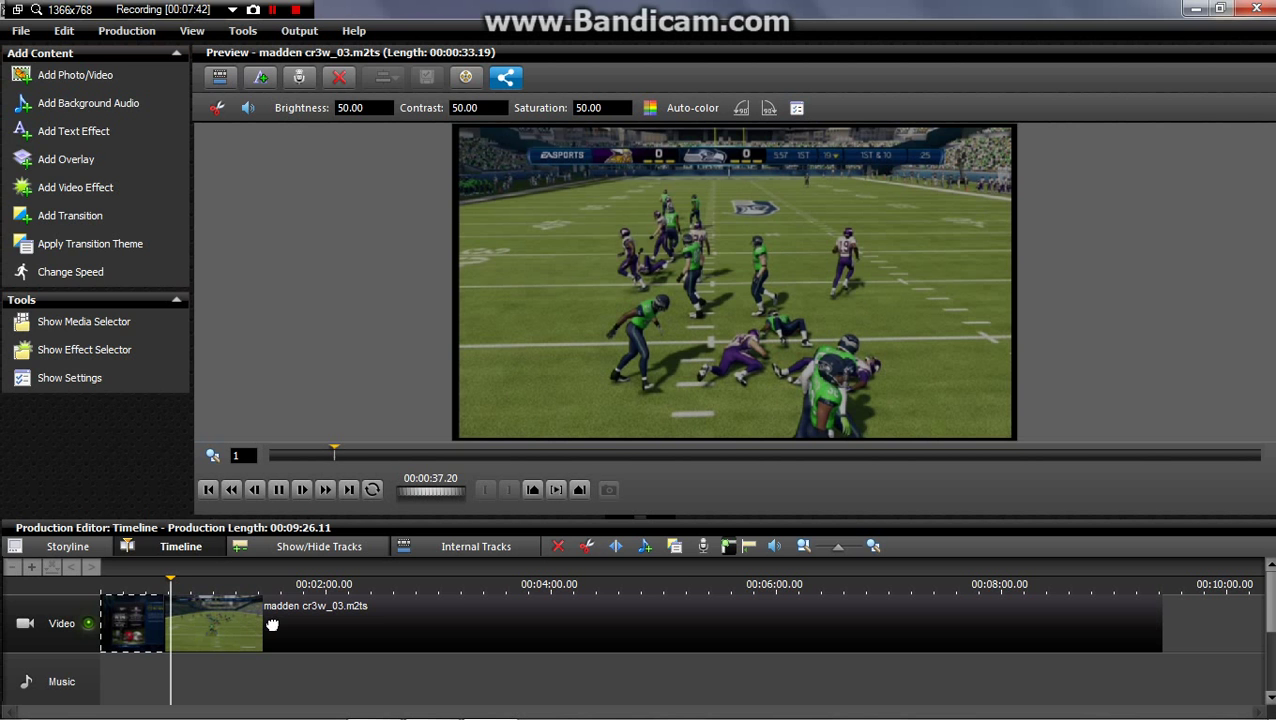
{"action": "left_click", "coordinate": [276, 618]}
{"action": "right_click", "coordinate": [277, 612]}
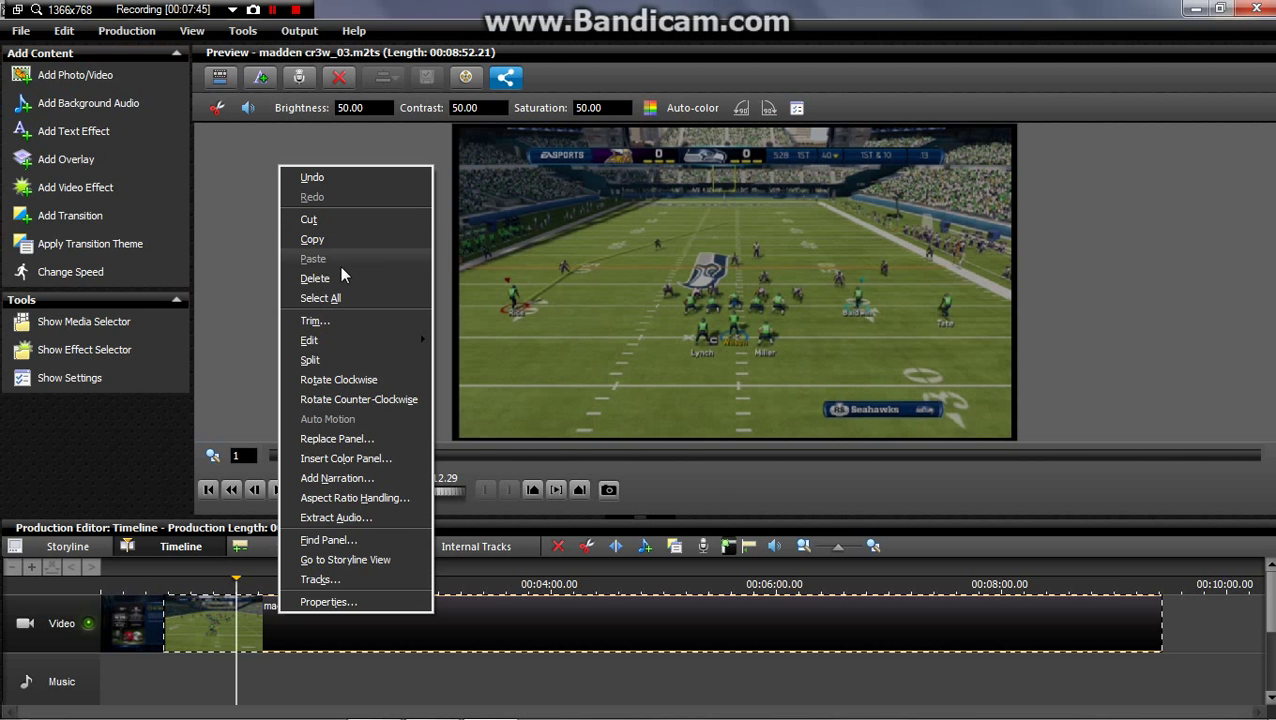
{"action": "mouse_move", "coordinate": [346, 340]}
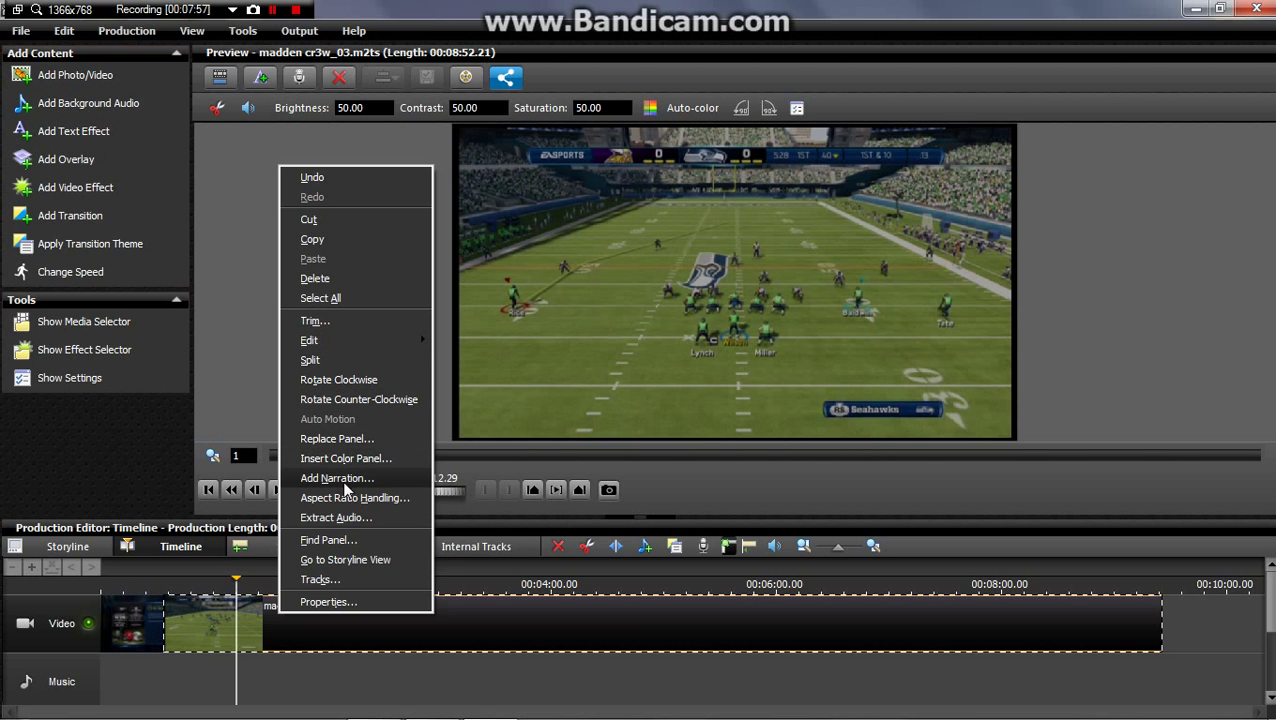
{"action": "left_click", "coordinate": [40, 462]}
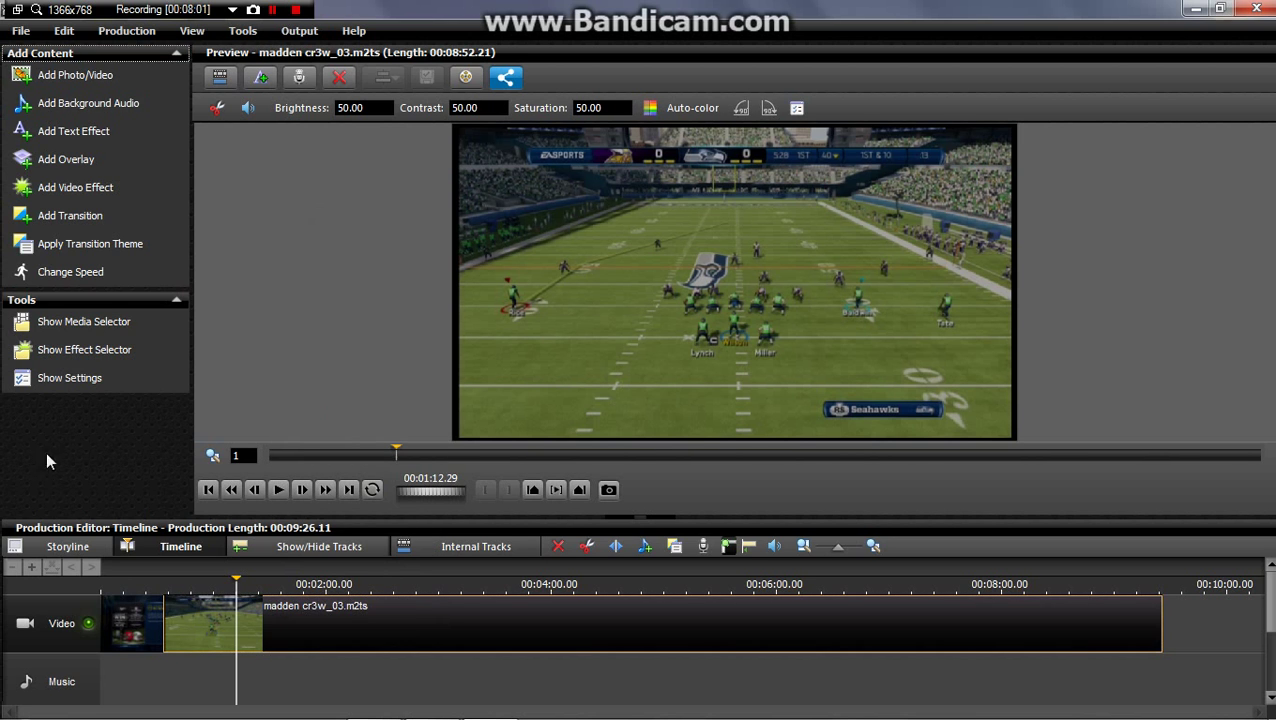
Step: Add a Circular White effect to the whole production on the Fx 1 track
{"action": "left_click", "coordinate": [72, 189]}
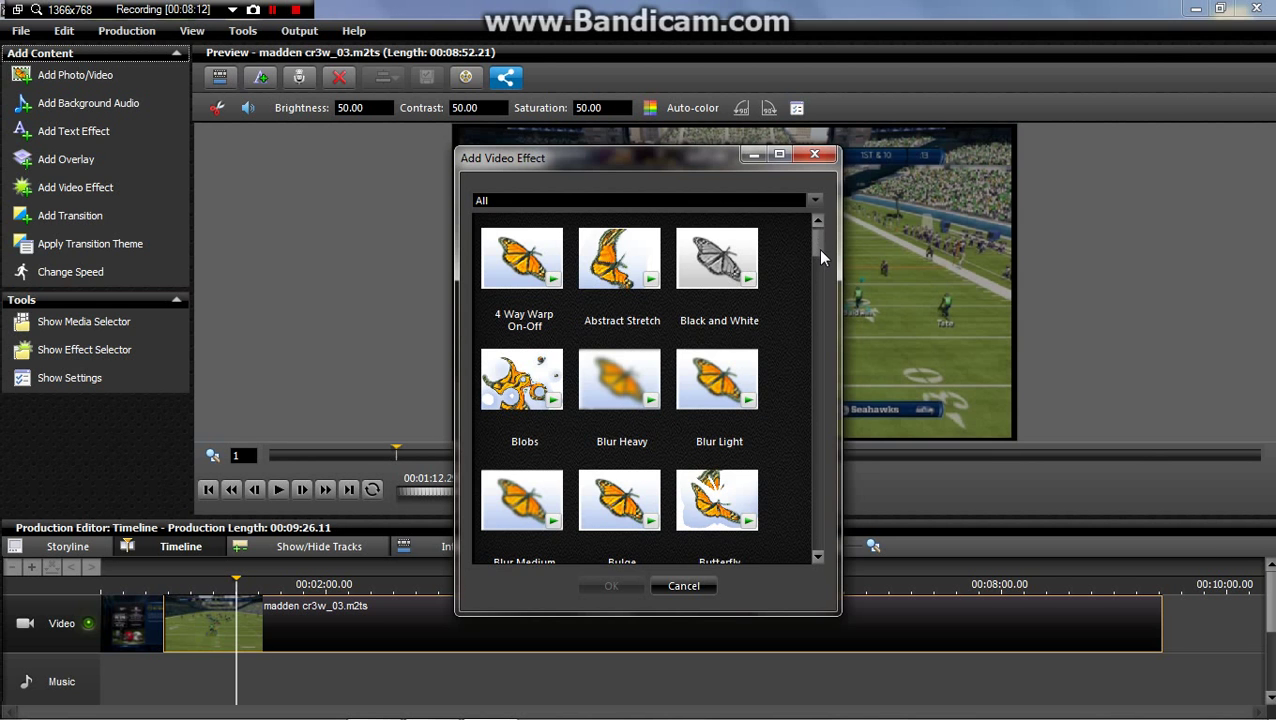
{"action": "left_click_drag", "start_coordinate": [819, 252], "coordinate": [819, 286]}
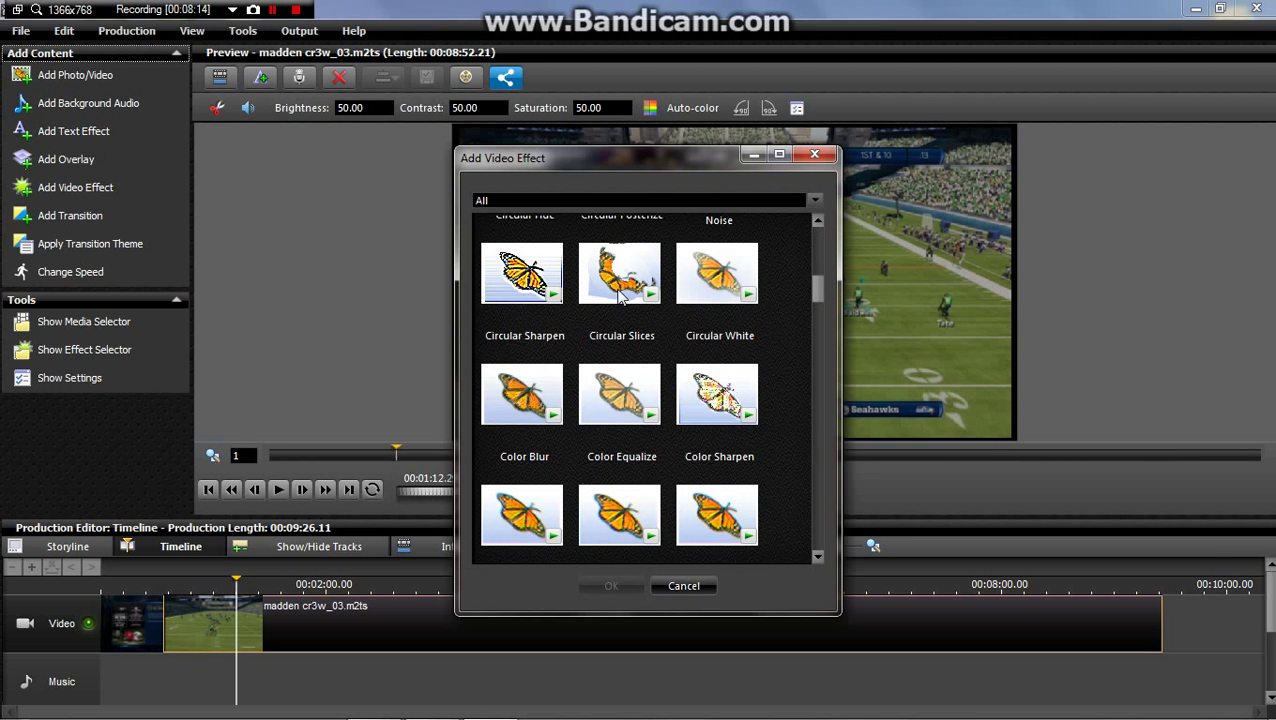
{"action": "double_click", "coordinate": [697, 275]}
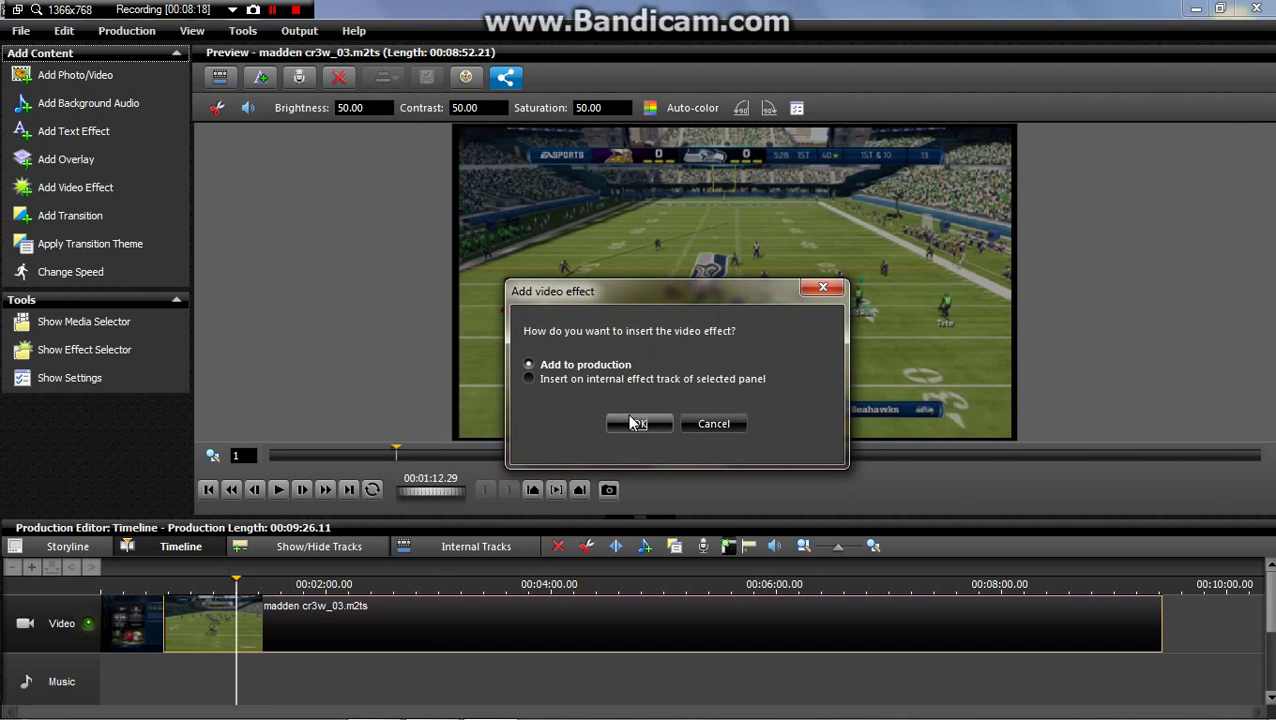
{"action": "left_click", "coordinate": [628, 423]}
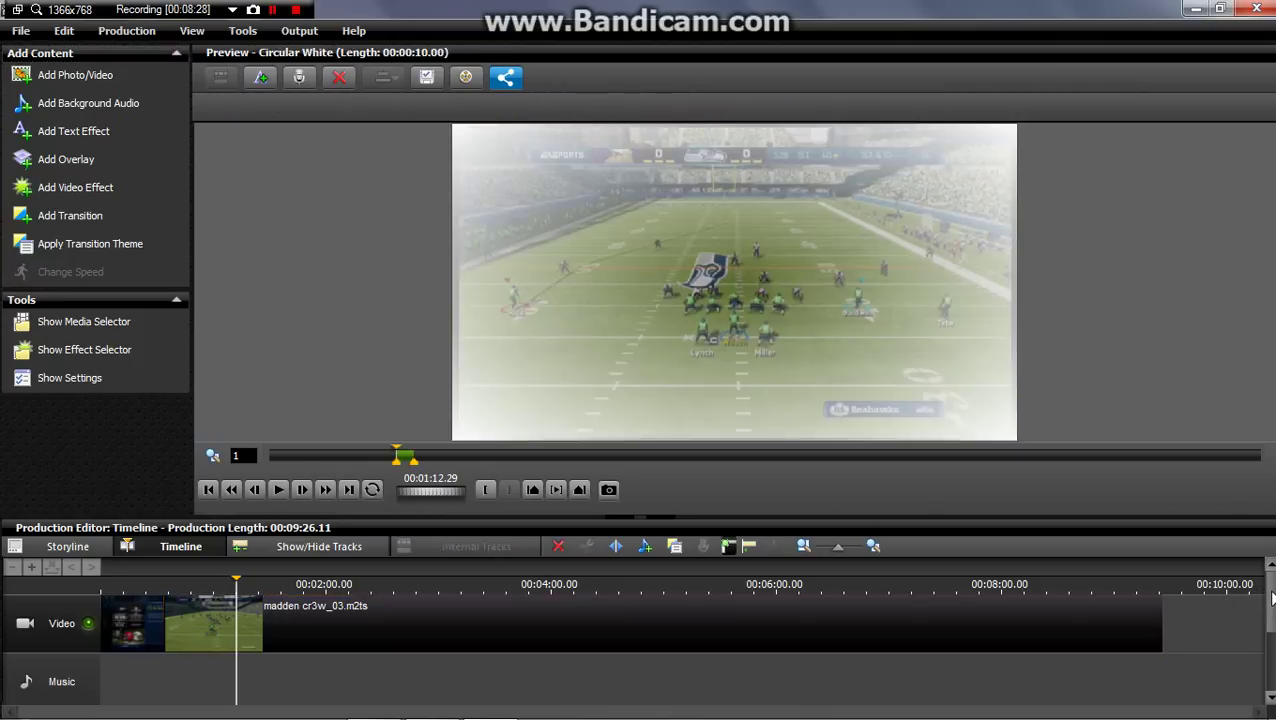
{"action": "scroll", "coordinate": [1272, 597], "scroll_direction": "down", "scroll_amount": 3}
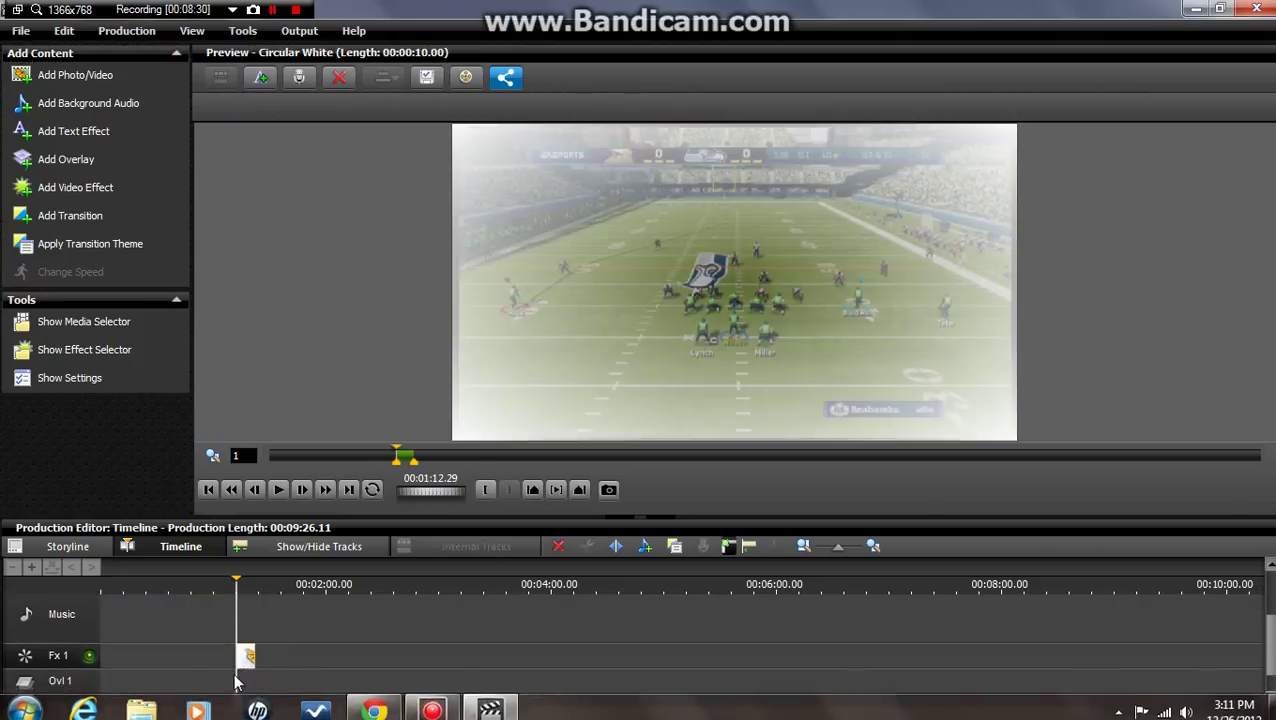
Step: Preview the Circular White effect on the Fx 1 track, then delete it, restoring plain gameplay footage
{"action": "left_click", "coordinate": [278, 490]}
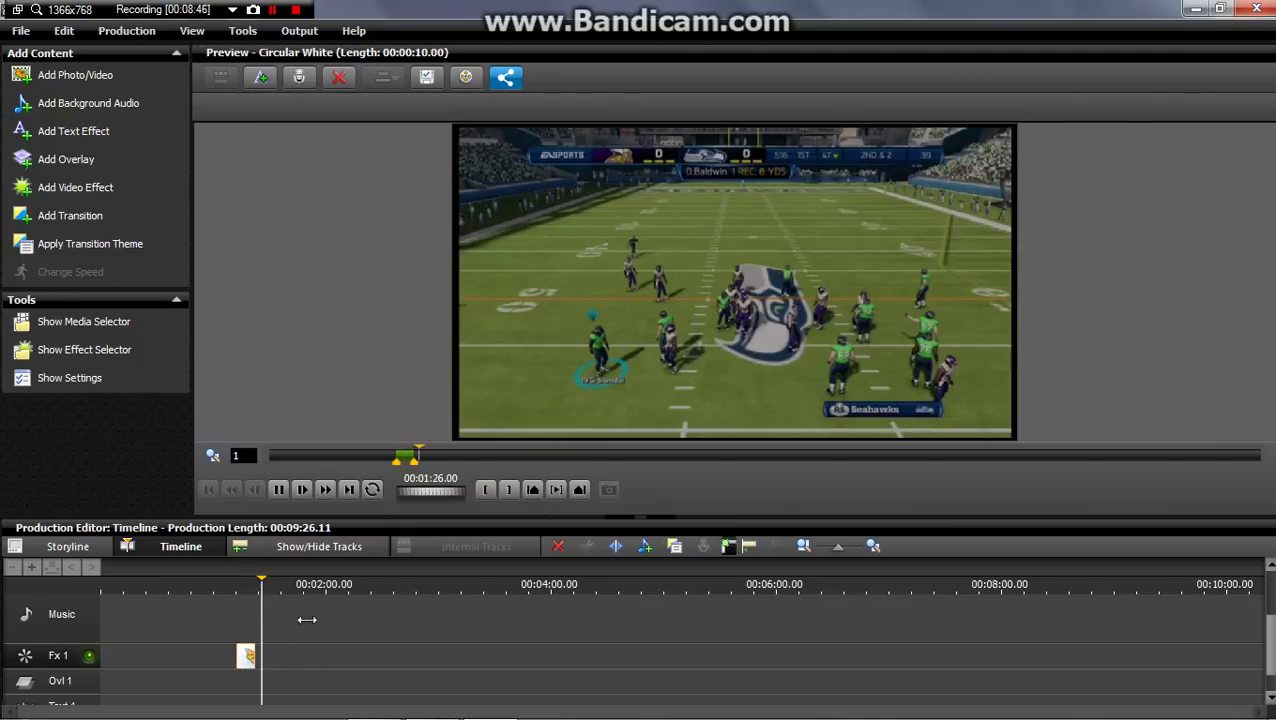
{"action": "left_click", "coordinate": [256, 660]}
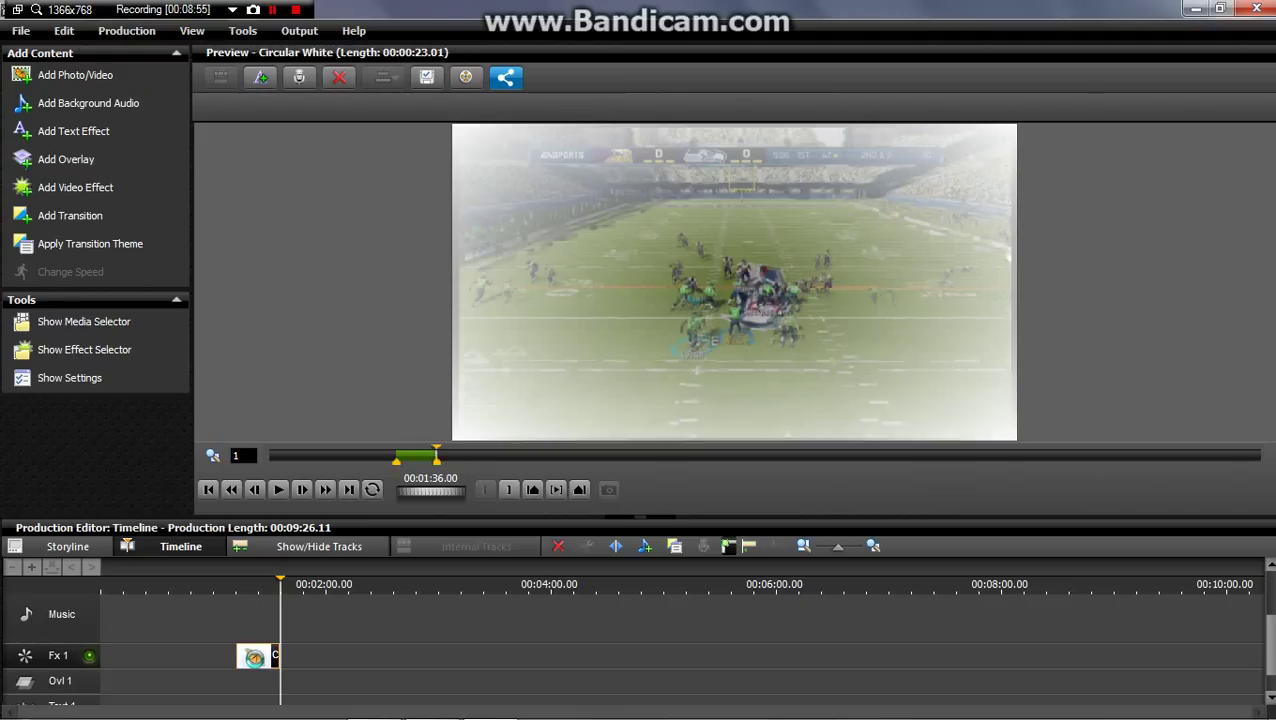
{"action": "key", "text": "Delete"}
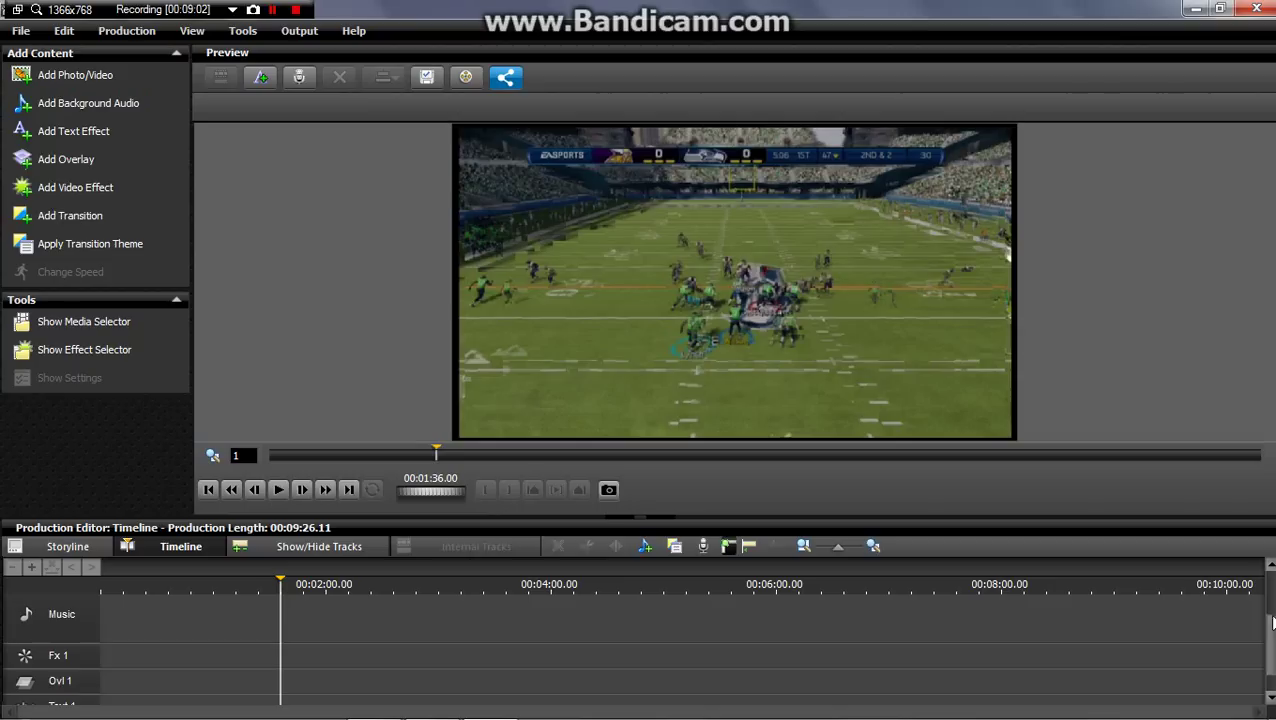
{"action": "scroll", "coordinate": [1270, 626], "scroll_direction": "up", "scroll_amount": 3}
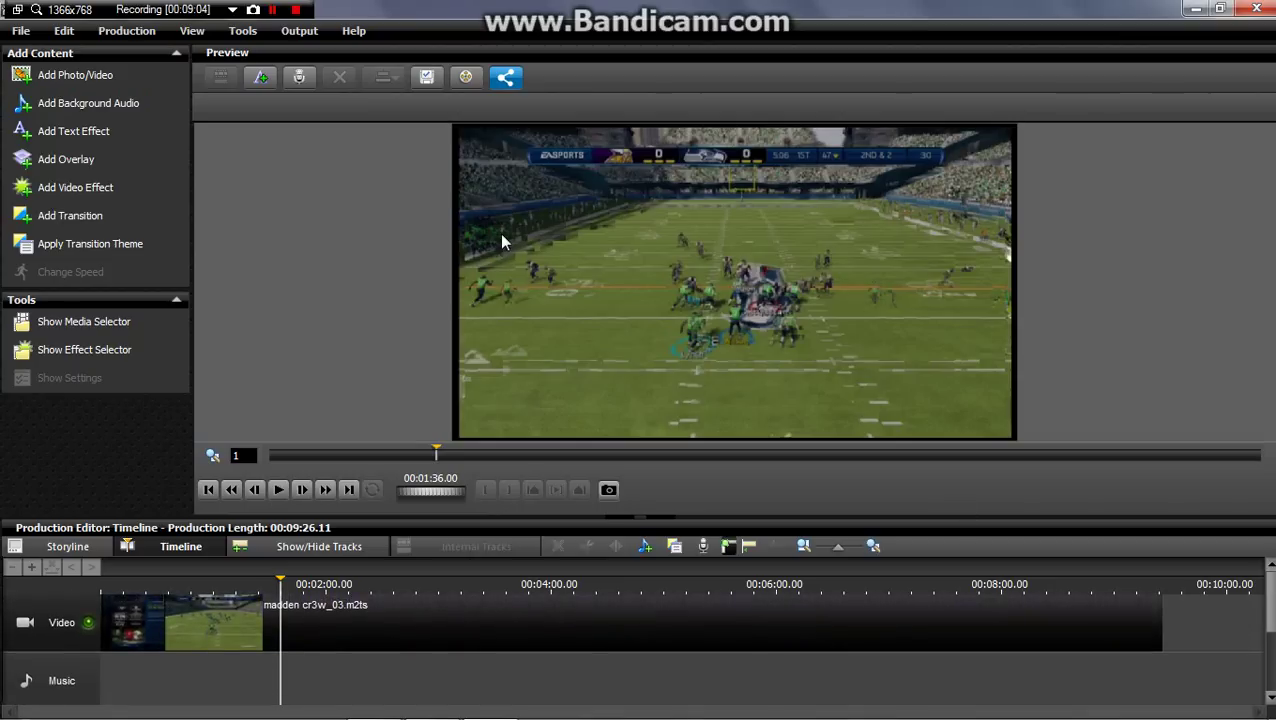
{"action": "left_click", "coordinate": [73, 166]}
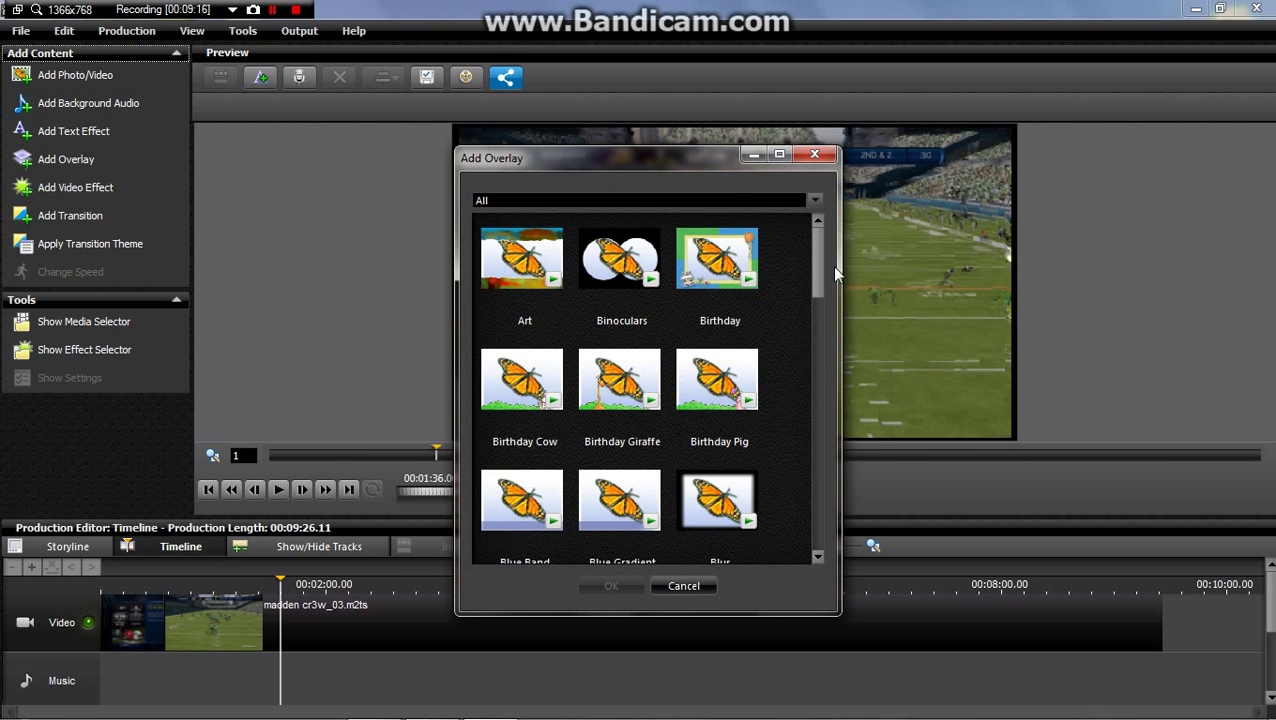
{"action": "left_click_drag", "start_coordinate": [817, 275], "coordinate": [840, 545]}
{"action": "left_click", "coordinate": [674, 586]}
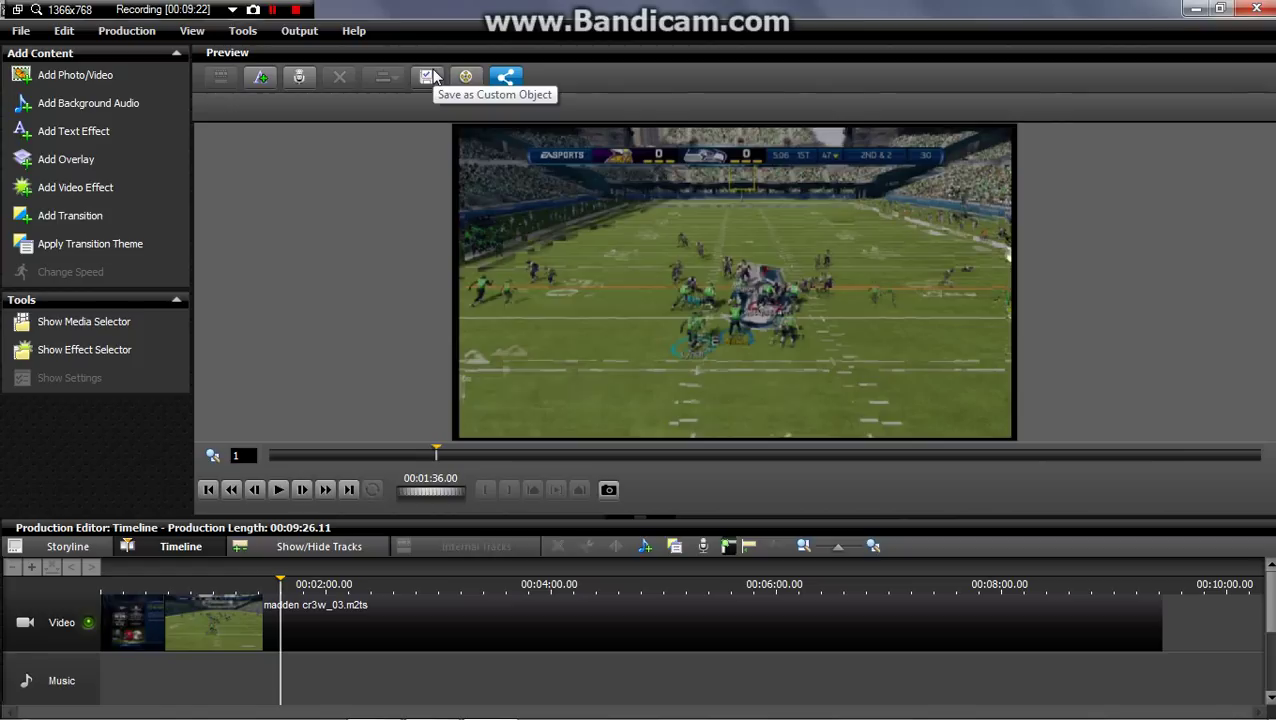
{"action": "left_click", "coordinate": [504, 83]}
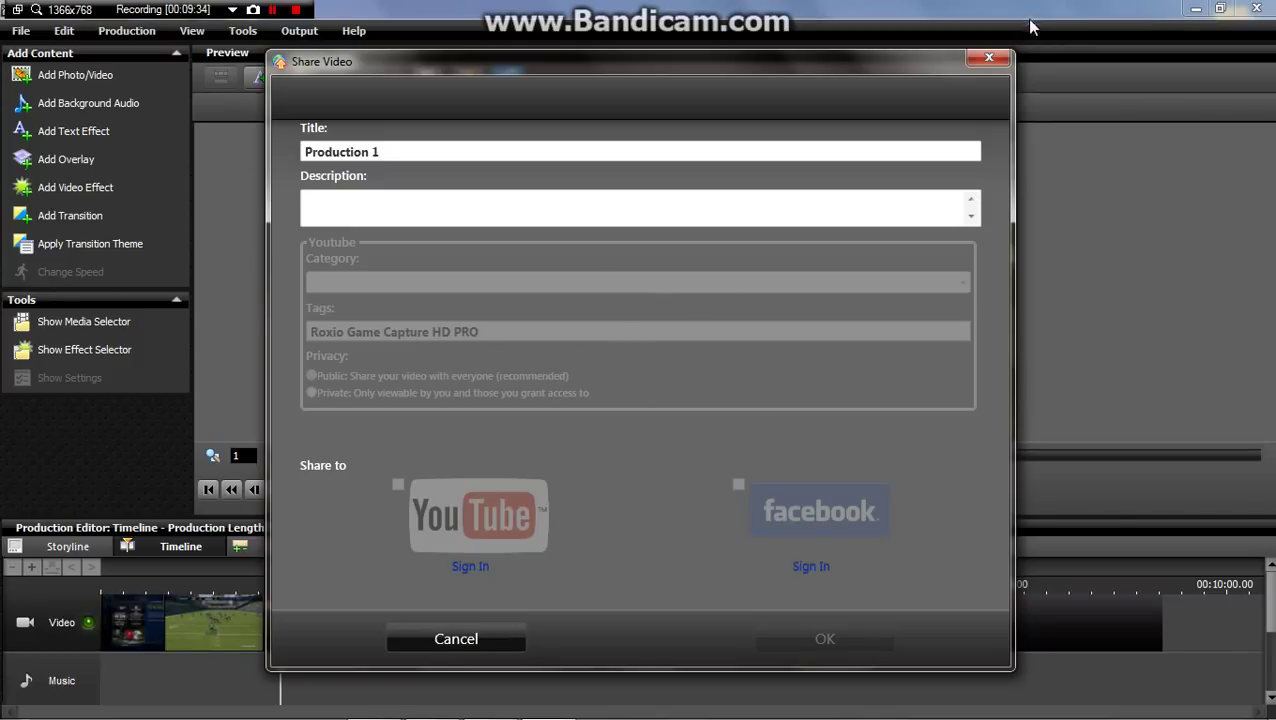
{"action": "left_click", "coordinate": [987, 58]}
{"action": "left_click", "coordinate": [299, 30]}
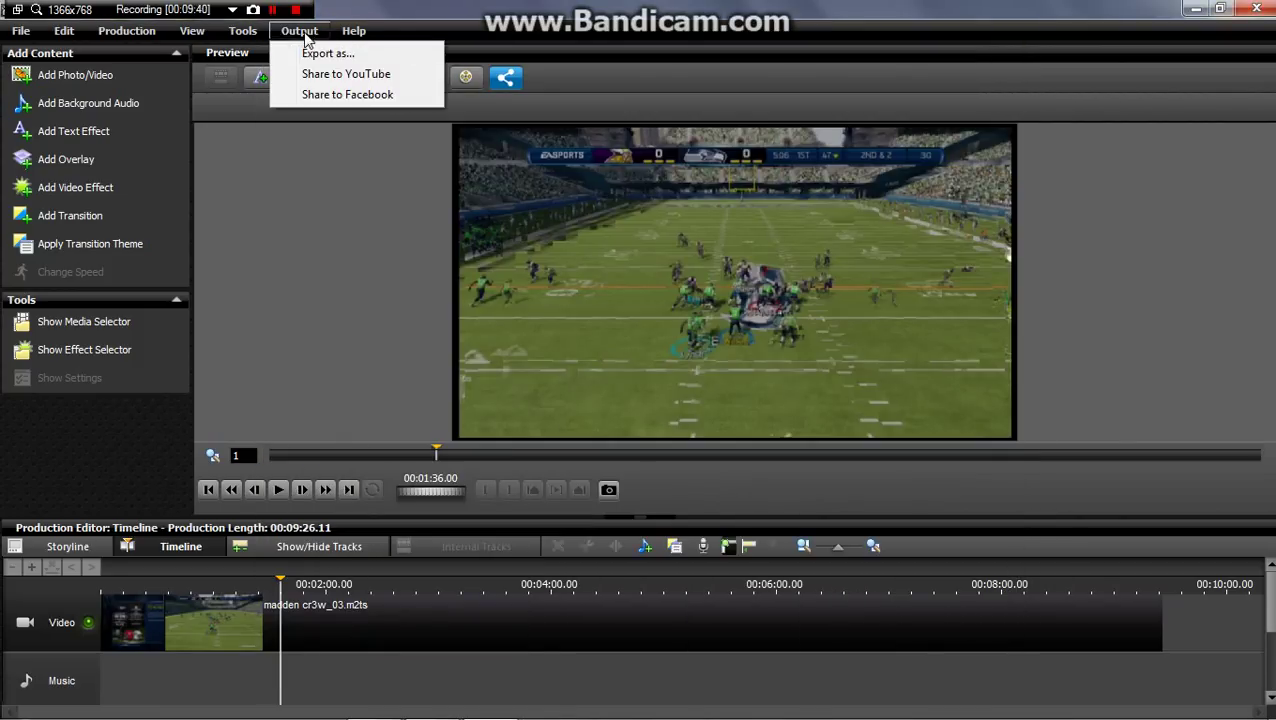
{"action": "left_click", "coordinate": [320, 53]}
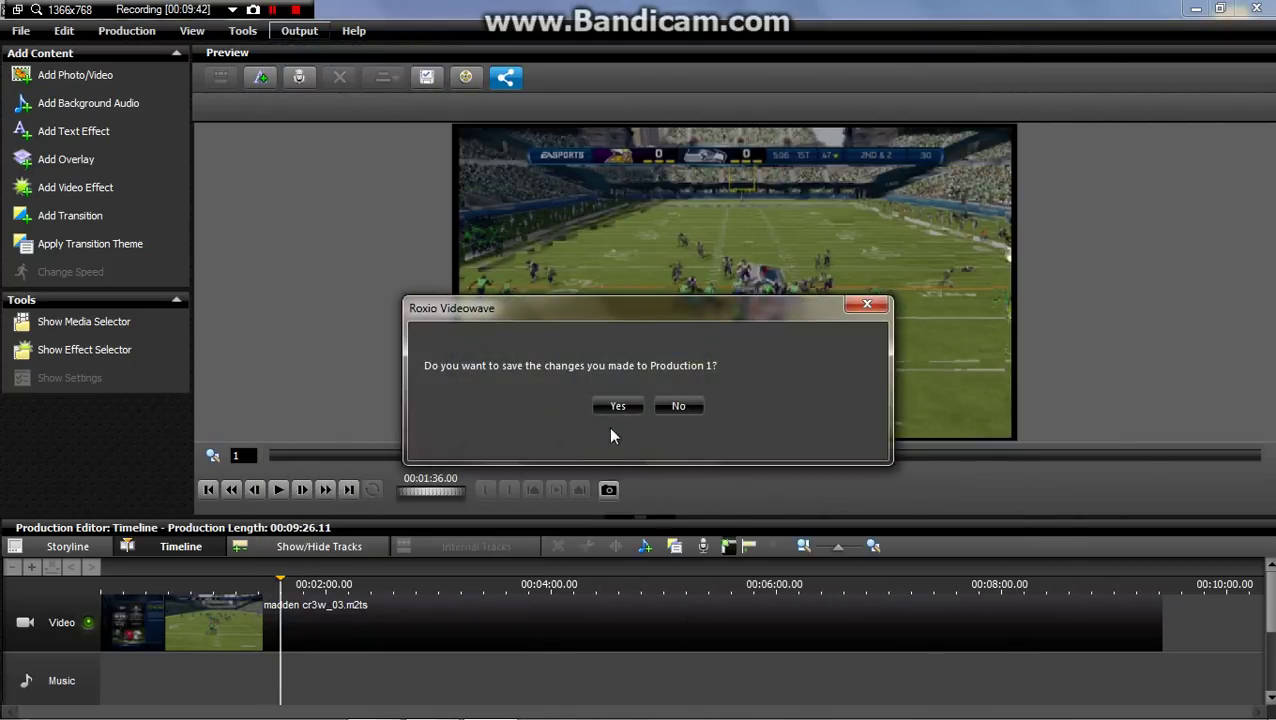
{"action": "left_click", "coordinate": [676, 405]}
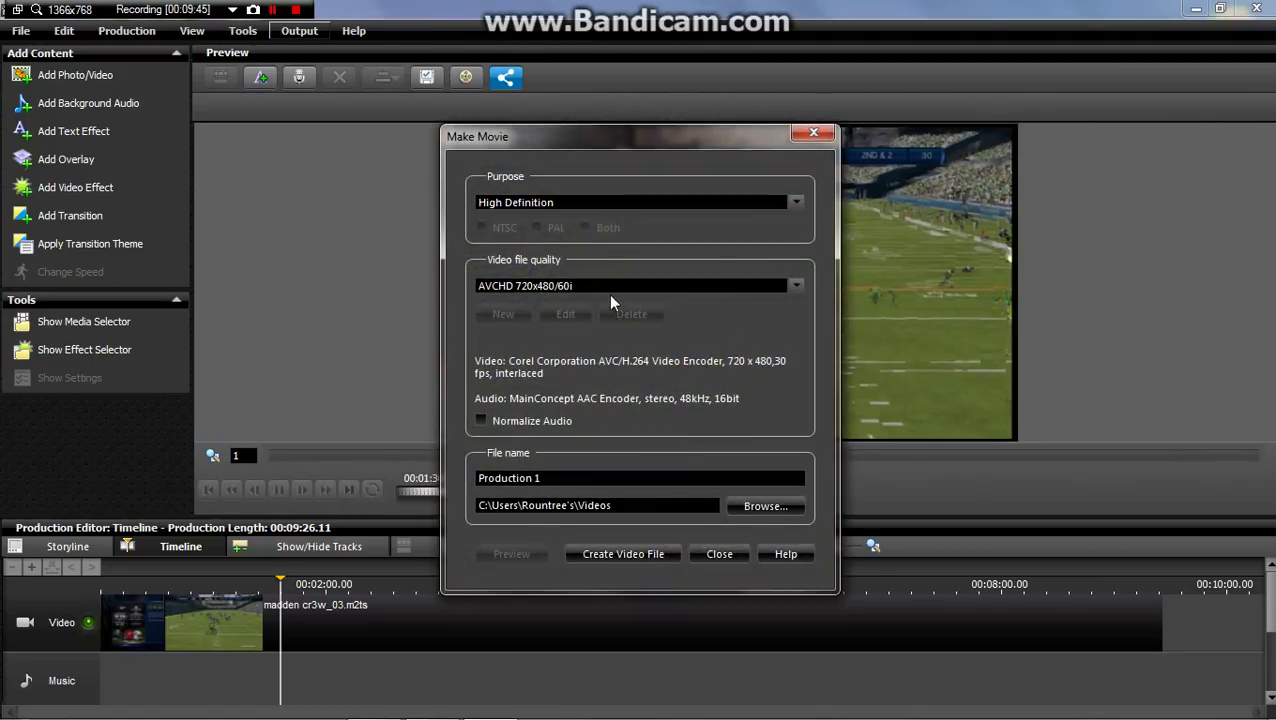
{"action": "left_click", "coordinate": [610, 289]}
{"action": "left_click", "coordinate": [610, 288]}
{"action": "left_click", "coordinate": [705, 556]}
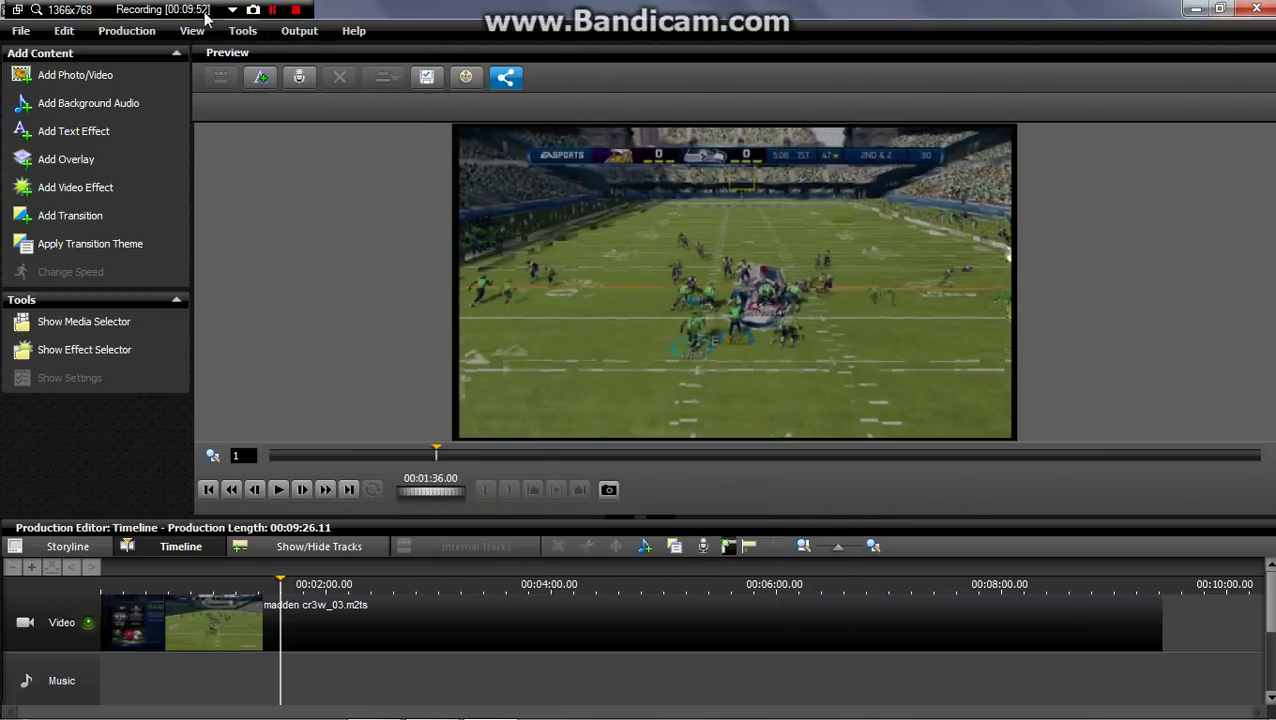